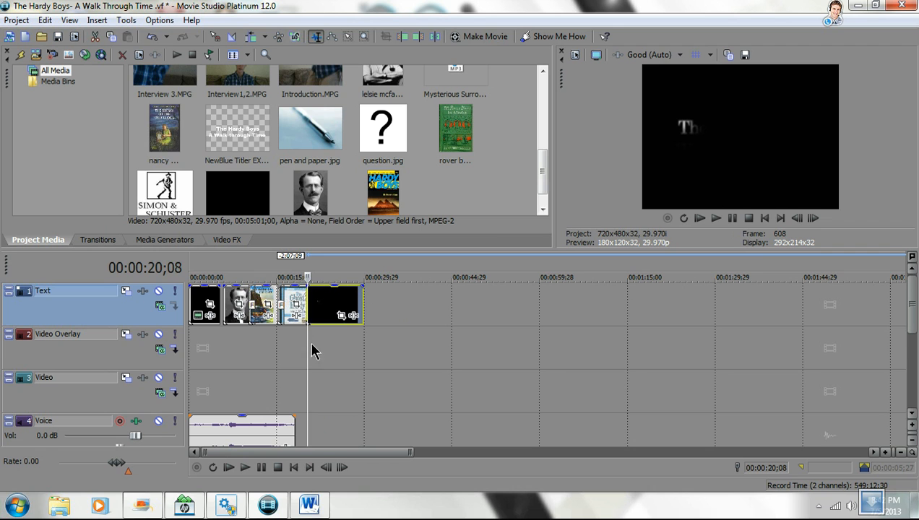
Step: Play back the title clip at the end of the Text track through to its end
click(717, 219)
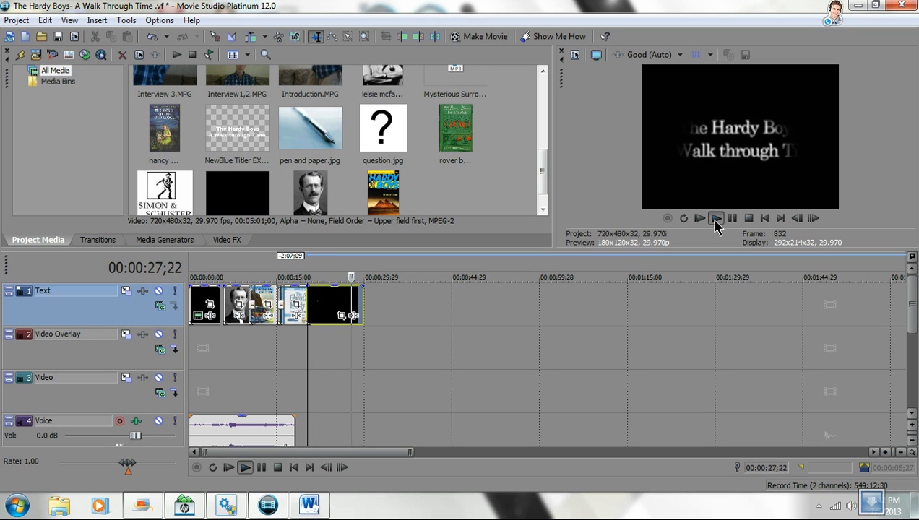
click(715, 220)
click(715, 220)
click(733, 219)
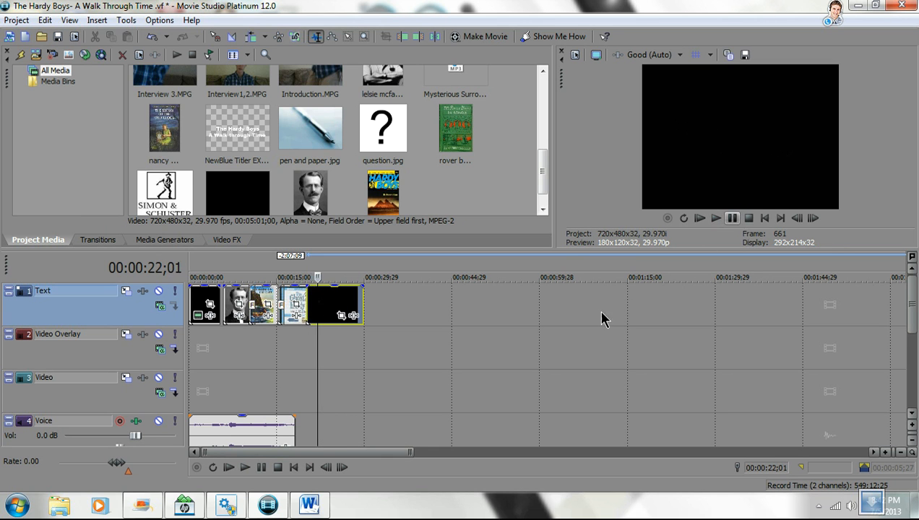
click(349, 364)
click(716, 219)
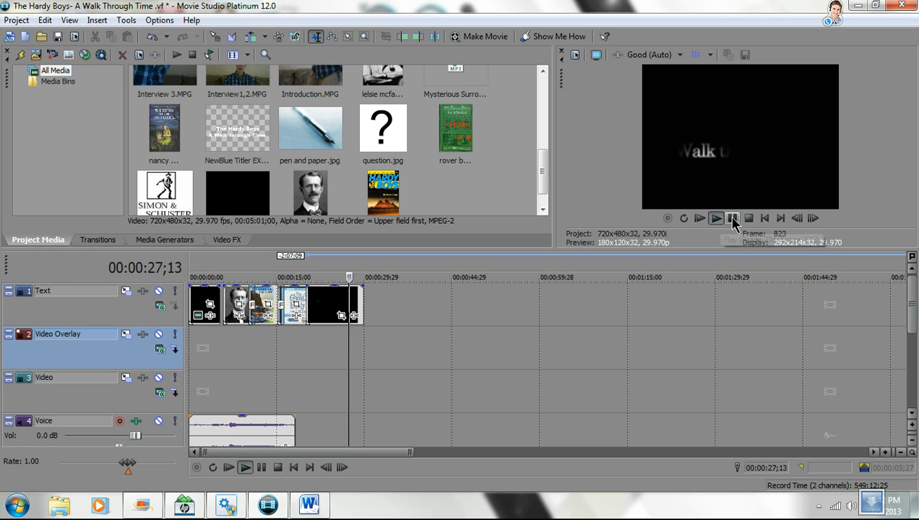
click(734, 219)
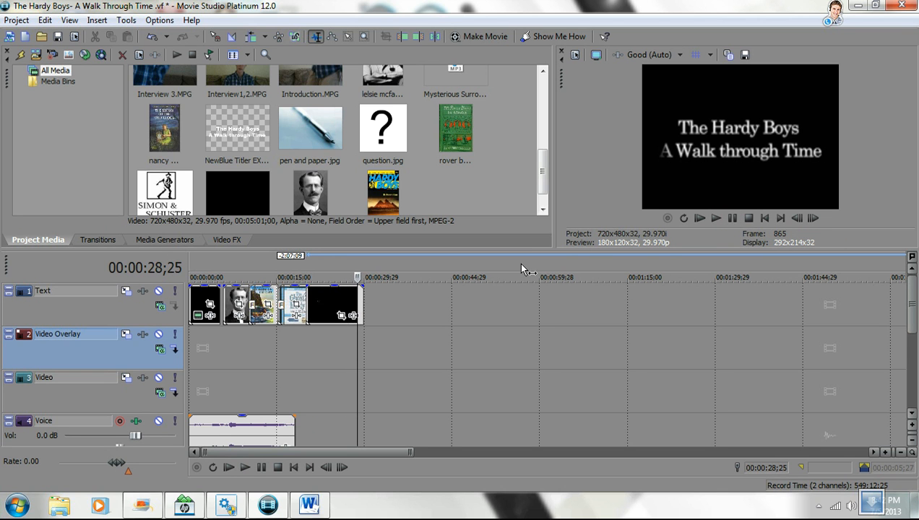
click(716, 219)
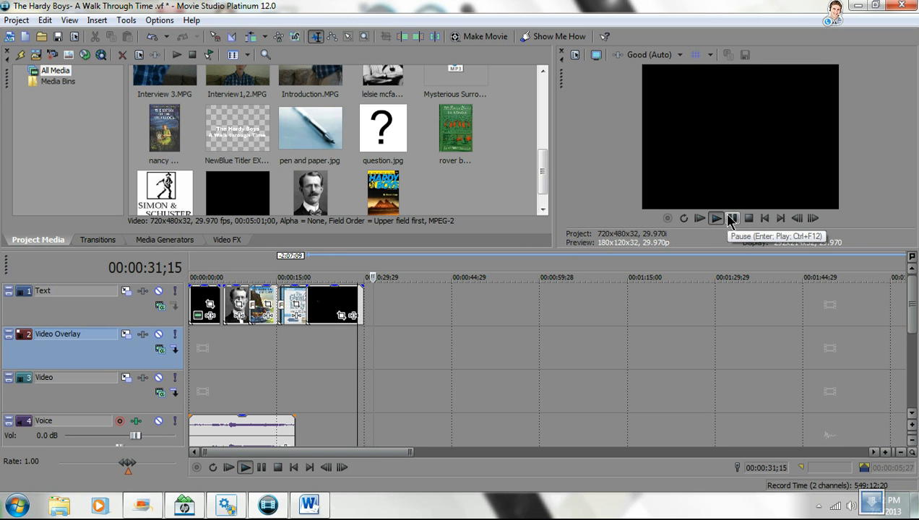
click(731, 219)
Step: Check the introduction passage in the Word script and locate the Introduction.MPG clip in Movie Studio's project media
click(312, 505)
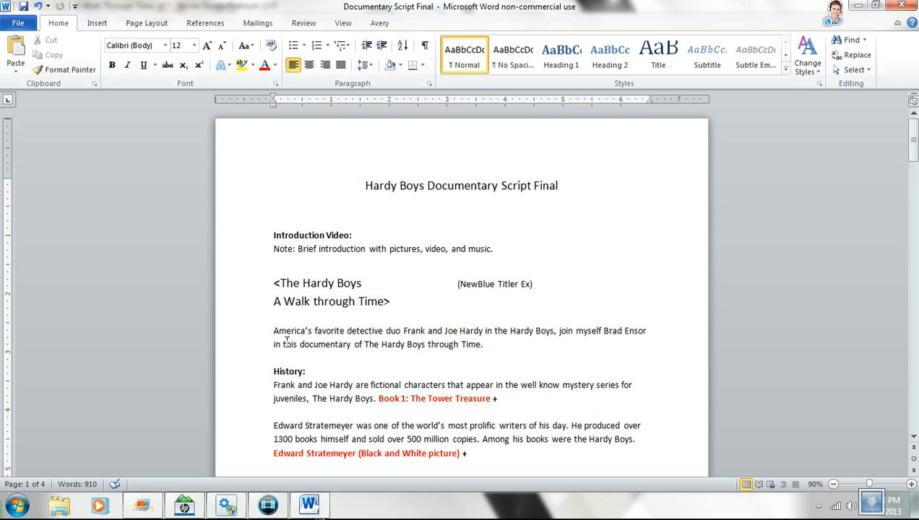
click(306, 505)
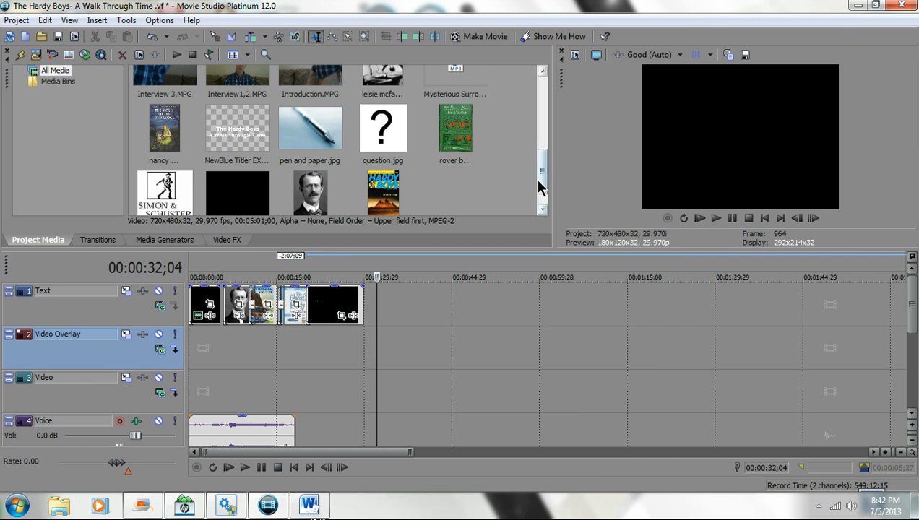
drag(546, 180, 549, 164)
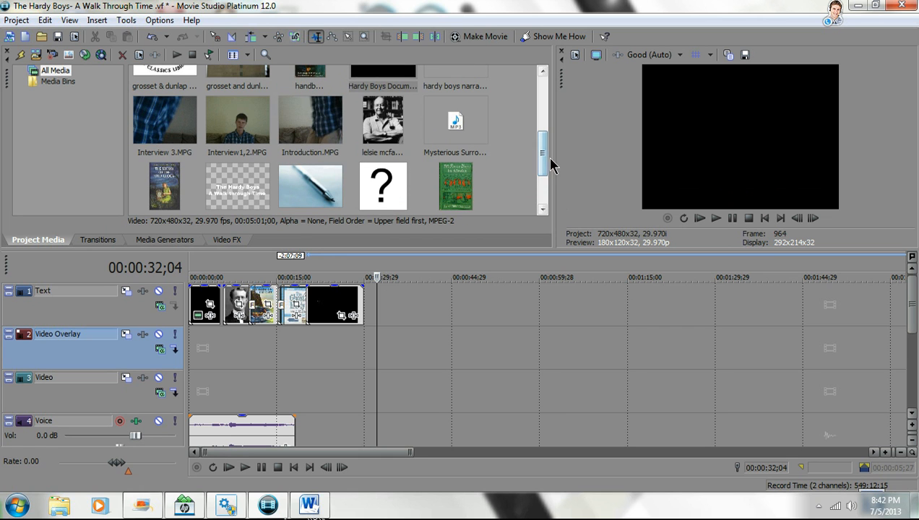
click(321, 135)
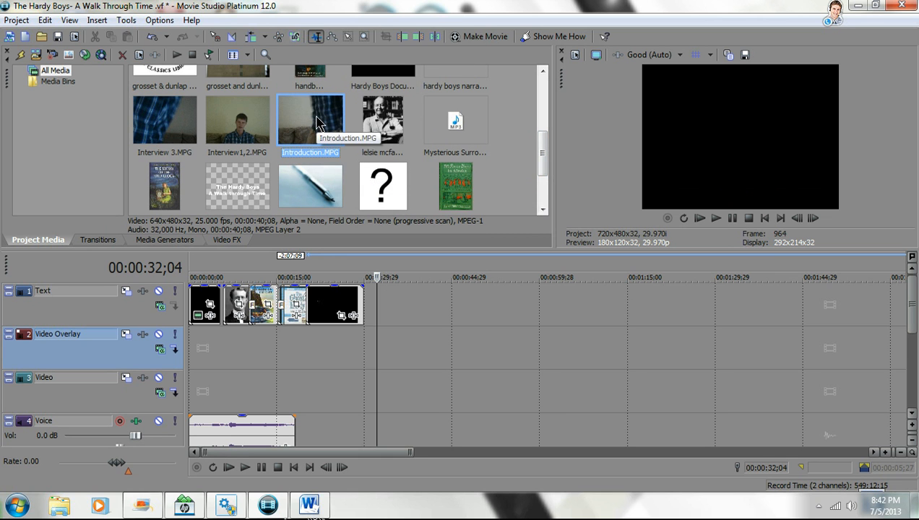
click(252, 143)
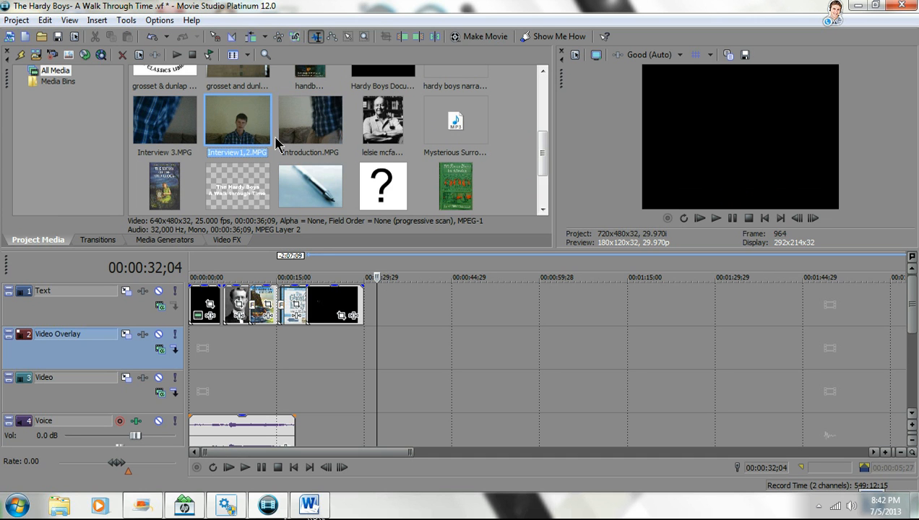
drag(541, 151, 452, 148)
mouse_move(310, 126)
mouse_down()
mouse_move(453, 294)
mouse_move(440, 309)
mouse_up()
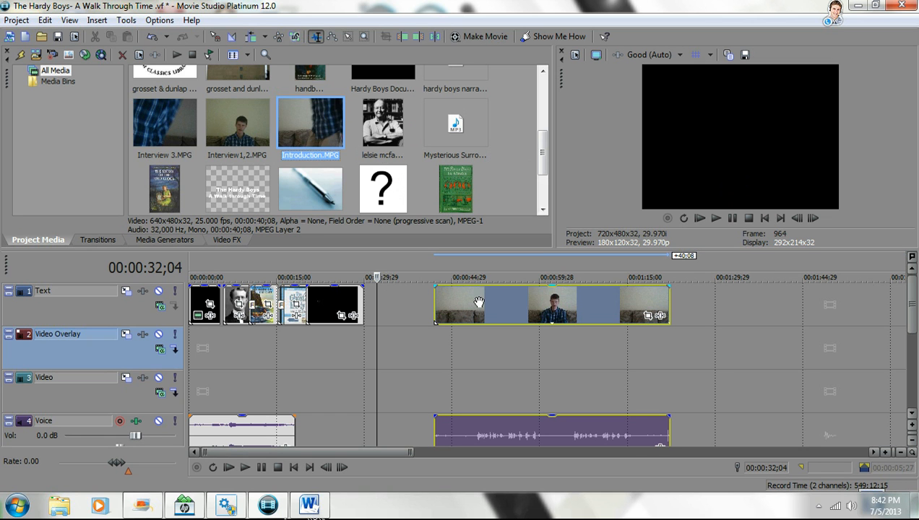
right_click(479, 302)
click(508, 281)
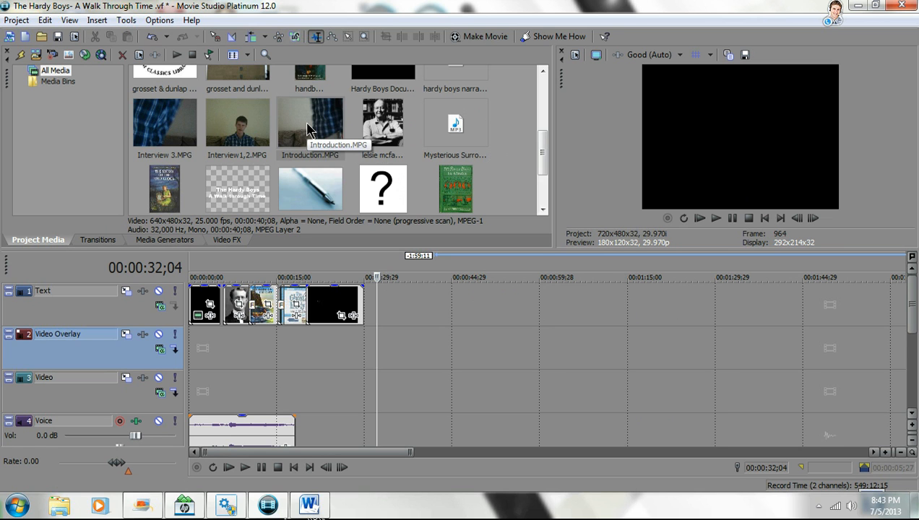
Step: Place the trimmed Introduction.MPG clip on the Text track directly against the end of the title clip, at about 30 seconds
drag(307, 129, 258, 141)
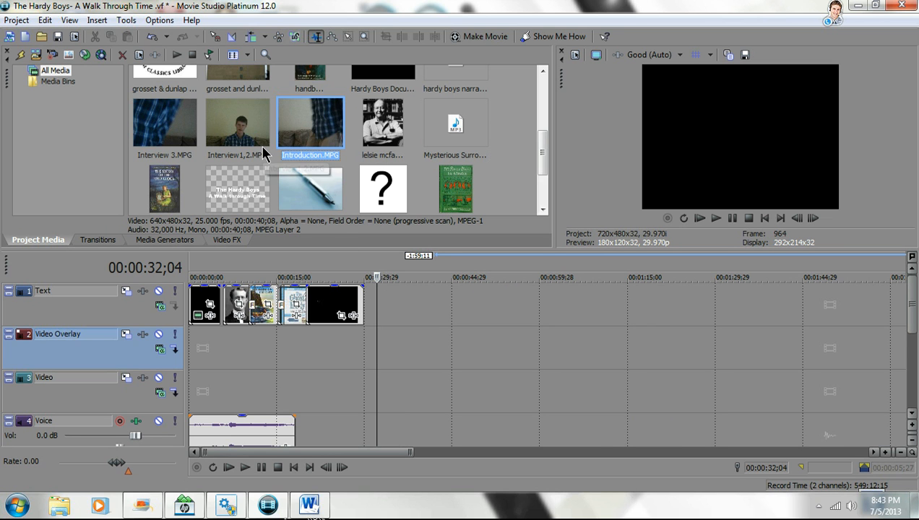
drag(263, 152, 390, 303)
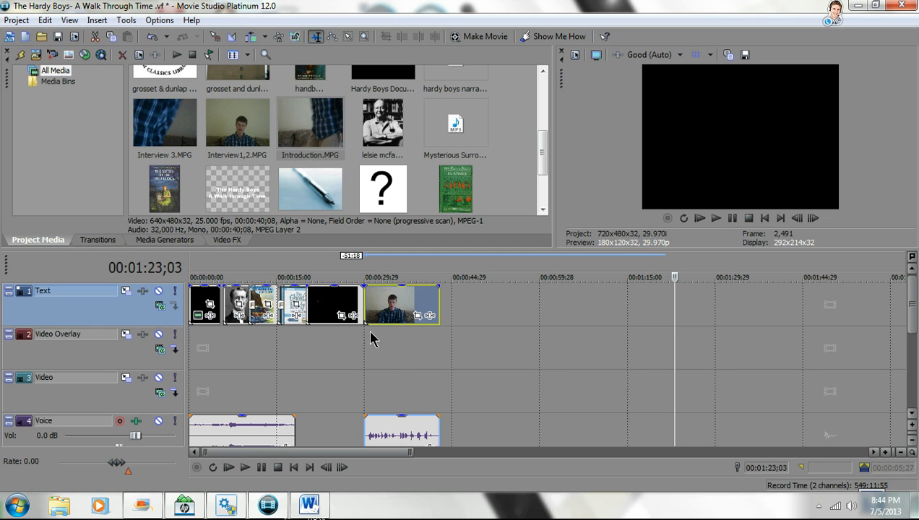
mouse_move(374, 300)
mouse_down()
mouse_move(415, 302)
mouse_move(380, 305)
mouse_up()
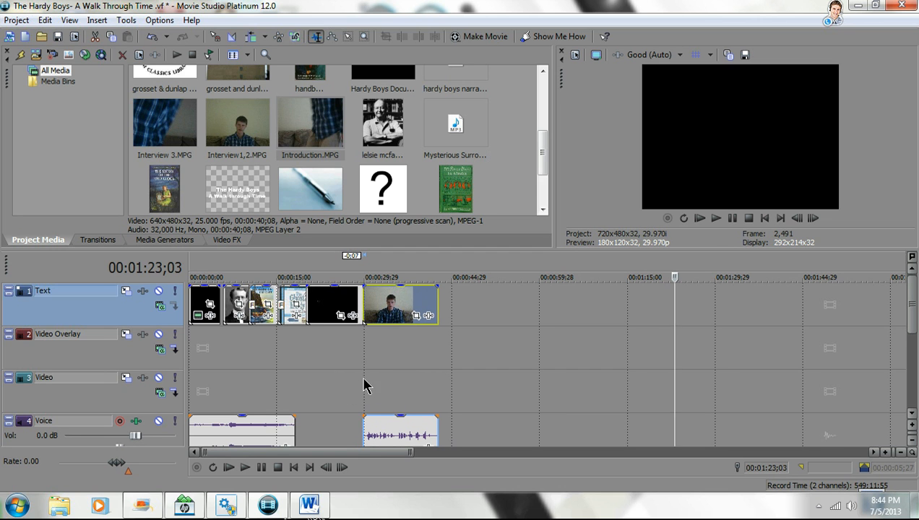
Step: Preview the opening seconds of the introduction clip from where the title clip ends
click(364, 382)
click(716, 218)
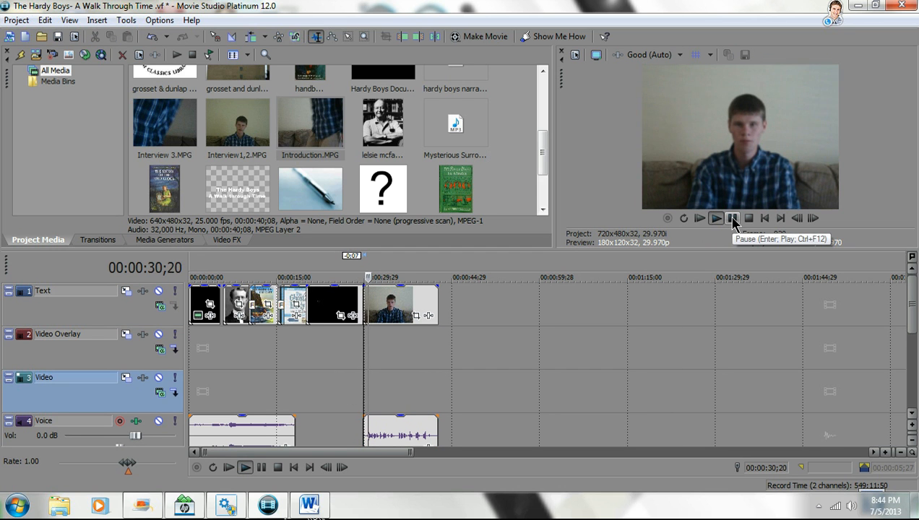
click(732, 219)
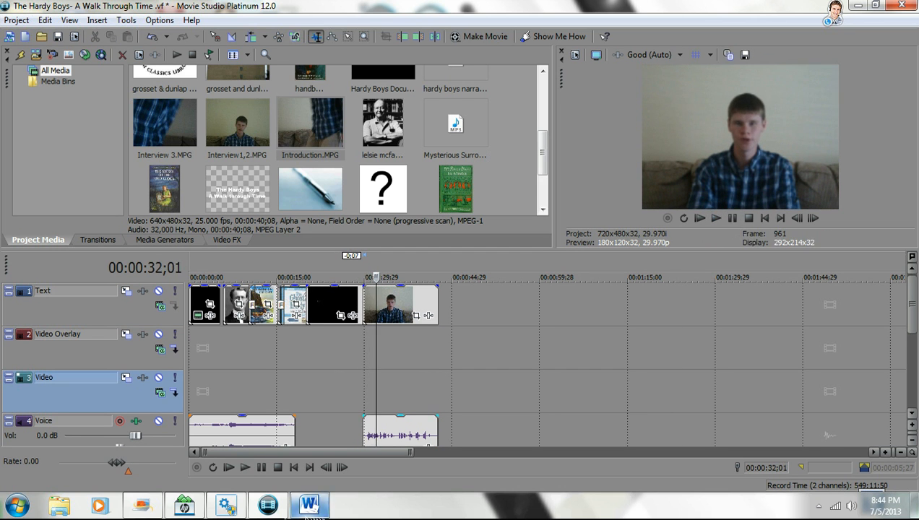
Step: Switch to the Word script and compare its introduction passage with the introduction clip in the project media
click(310, 505)
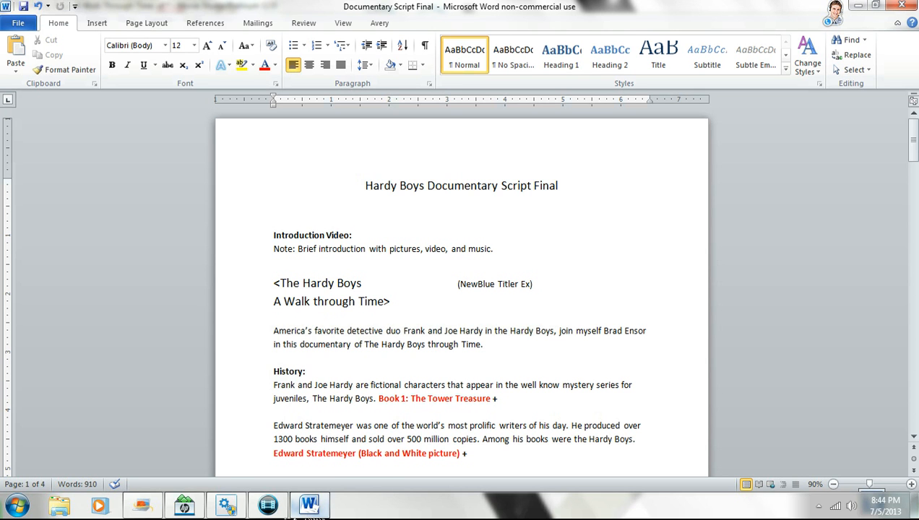
mouse_move(305, 515)
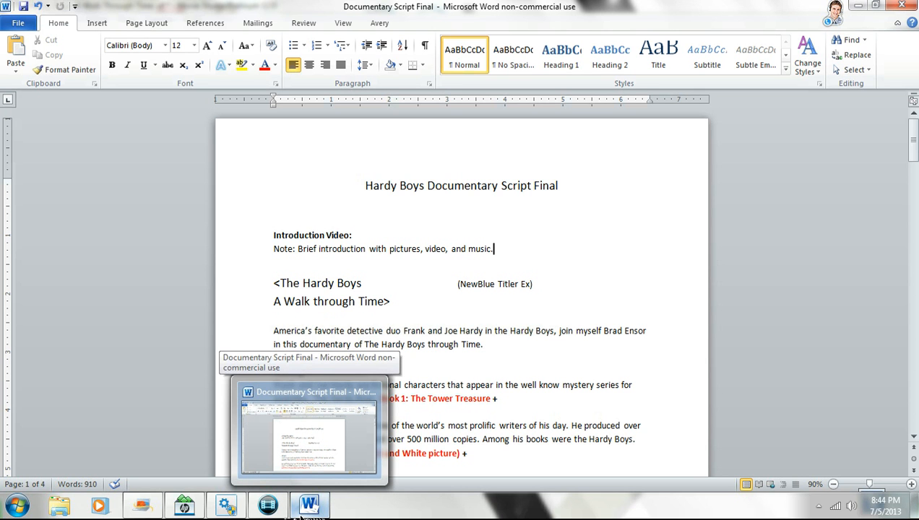
click(306, 506)
click(307, 506)
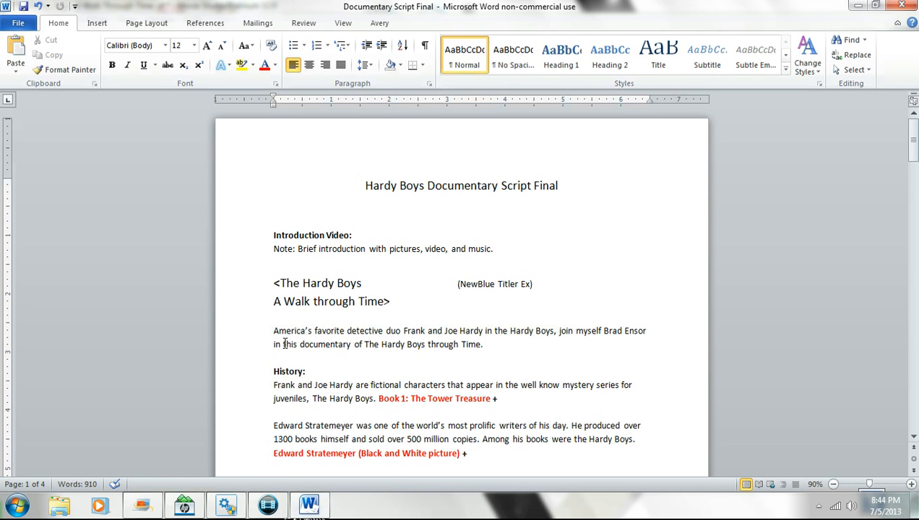
click(309, 509)
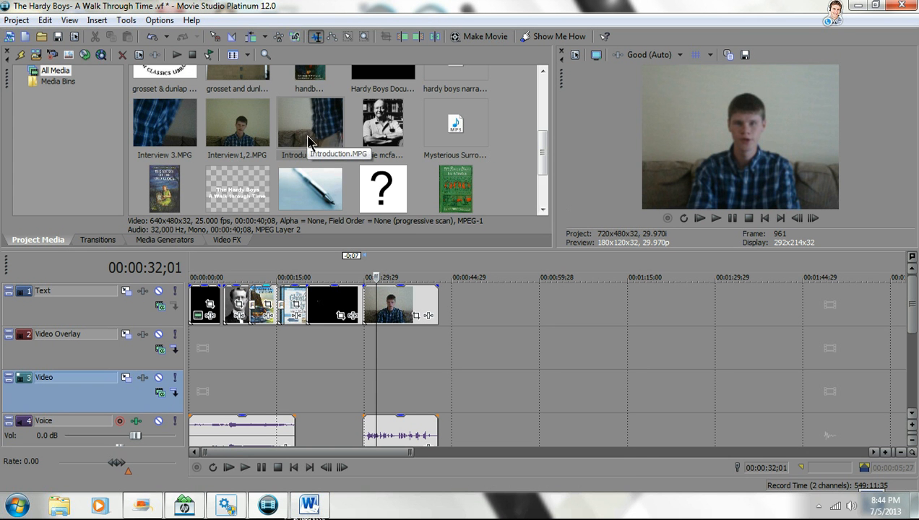
click(309, 505)
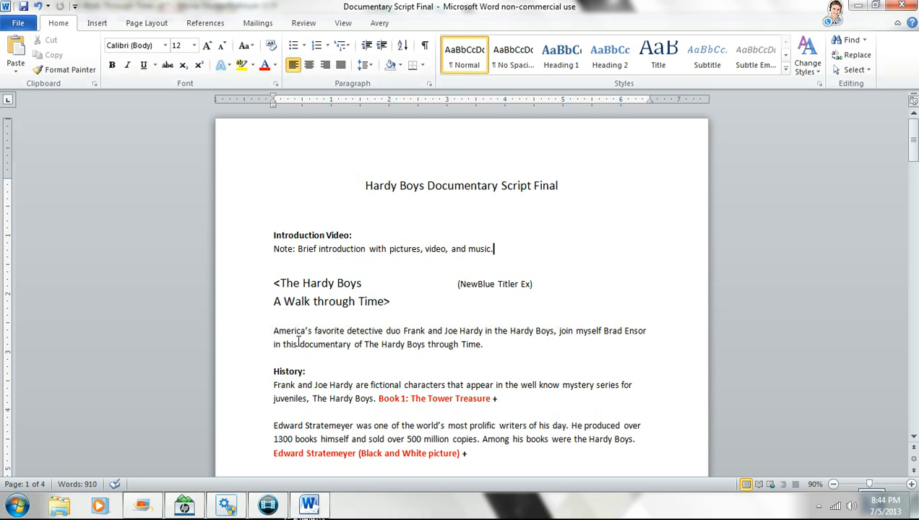
Step: Return to Movie Studio and play the introduction clip from its start at 00:00:30;02 through to its end
click(311, 508)
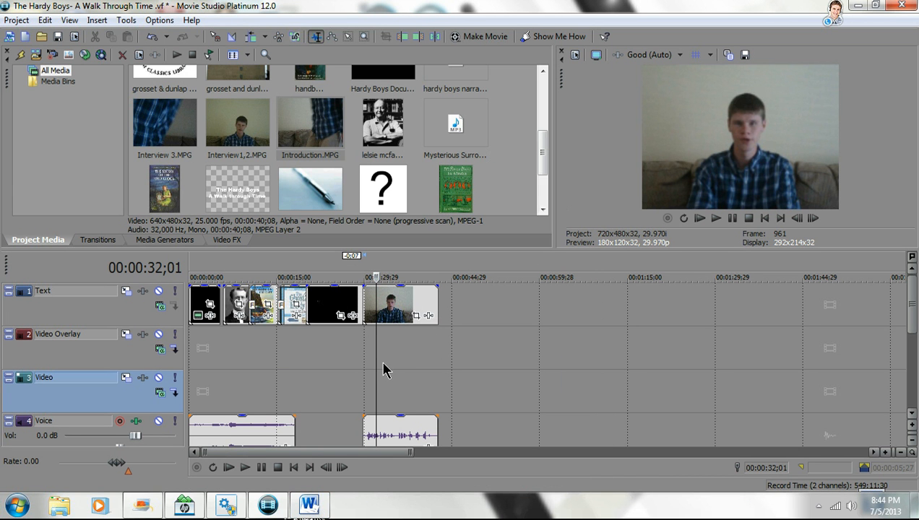
drag(371, 362, 364, 361)
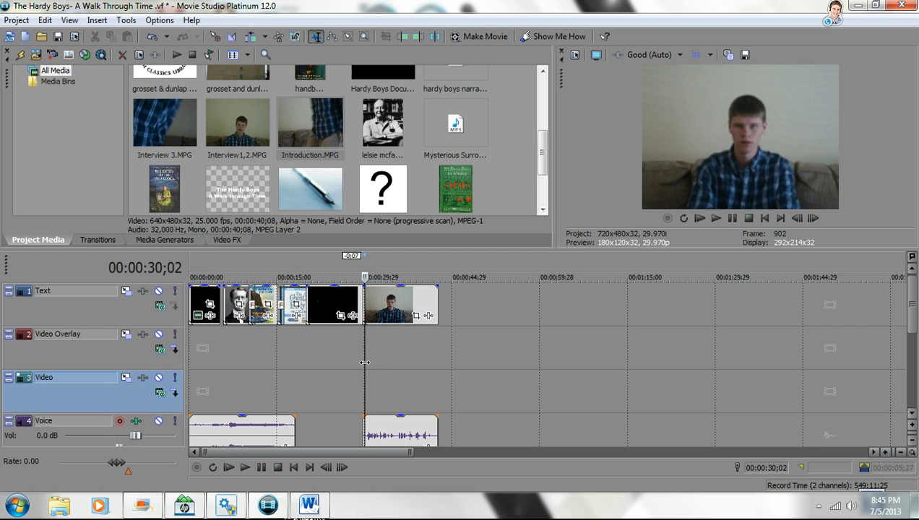
click(714, 218)
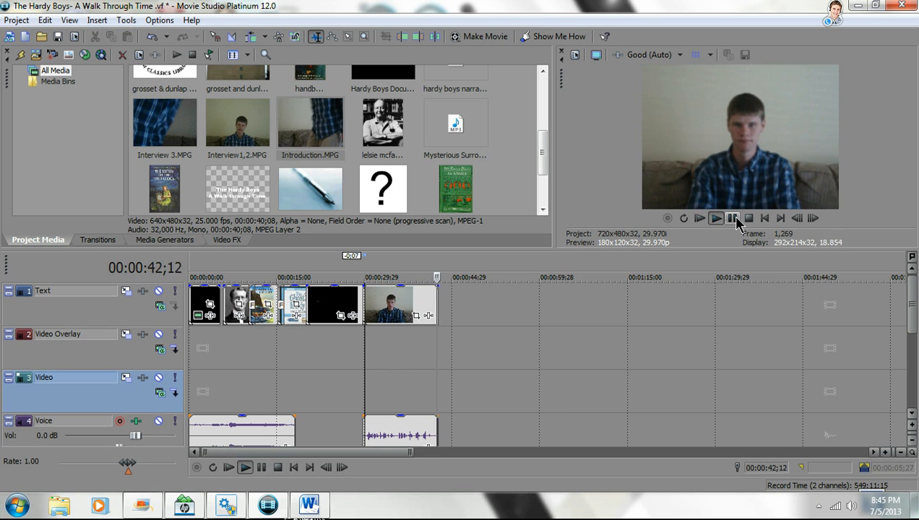
Step: Switch to the Word script and read through the History section with its red picture cues
click(309, 506)
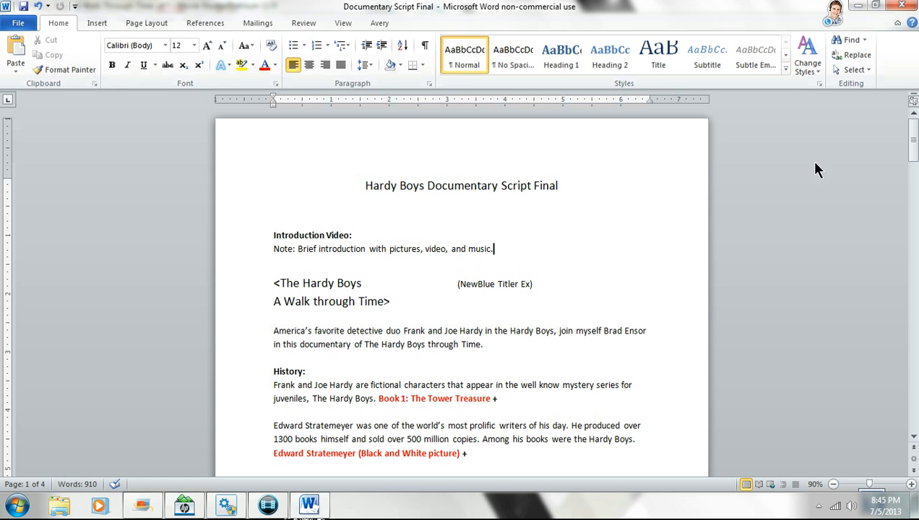
drag(915, 152, 915, 167)
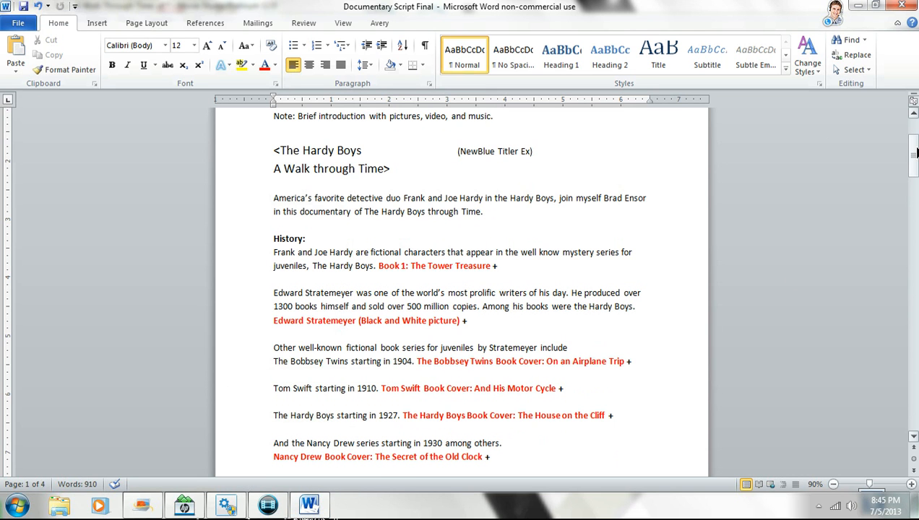
drag(916, 151, 915, 160)
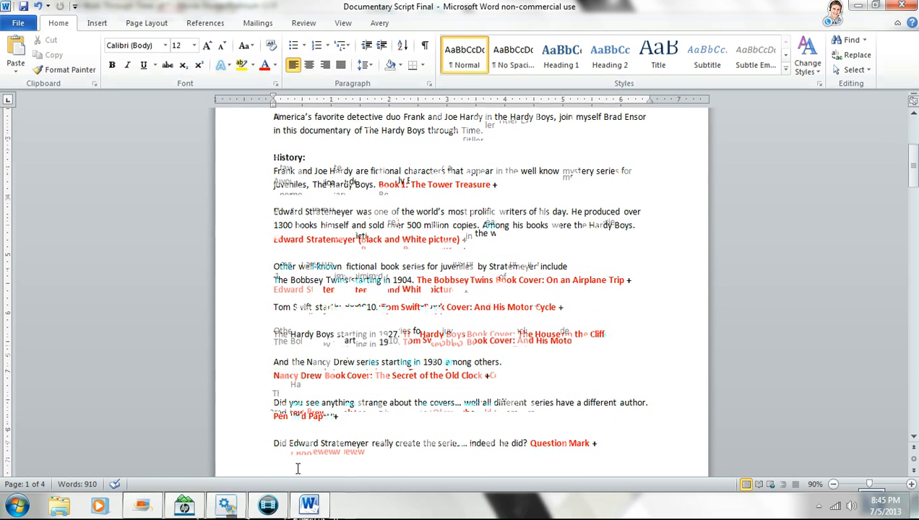
Step: Return to Movie Studio, add hardy boys narration.wma to the Voice track, and butt it against the end of the introduction's audio
click(268, 504)
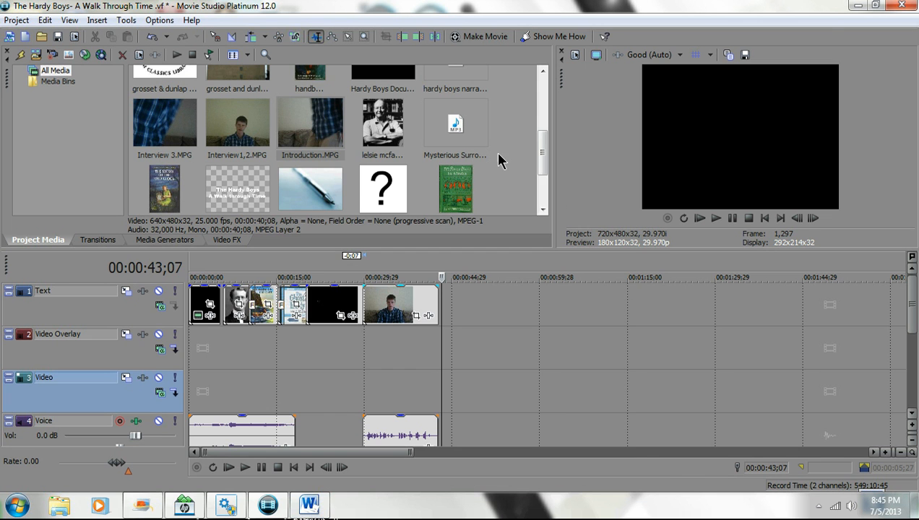
drag(543, 144, 543, 128)
drag(465, 129, 504, 352)
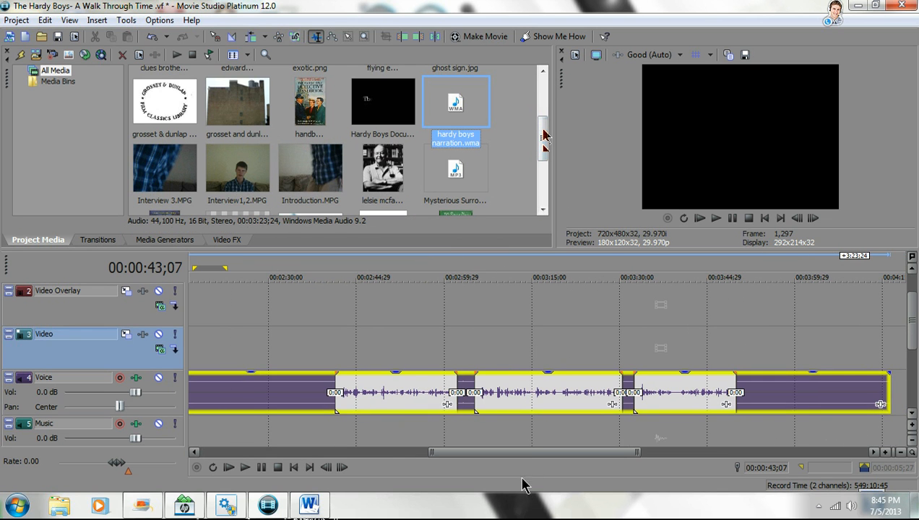
click(527, 444)
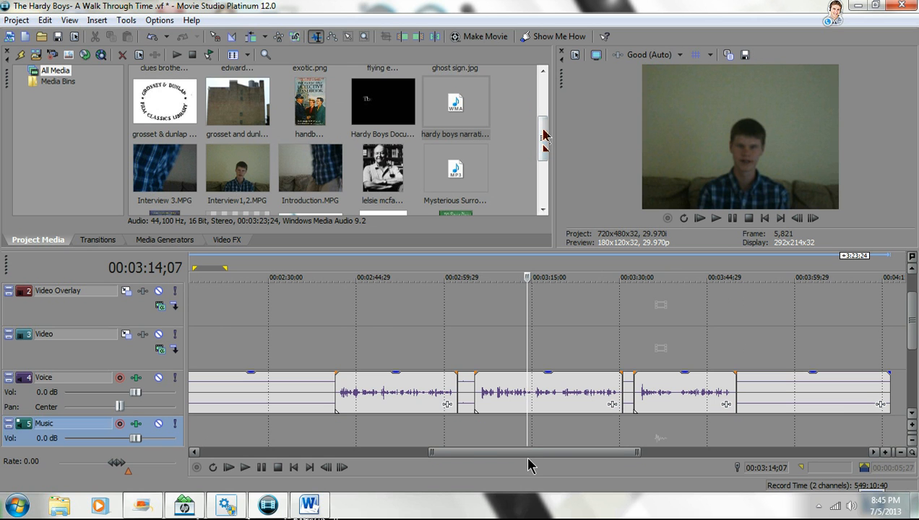
drag(486, 454, 273, 438)
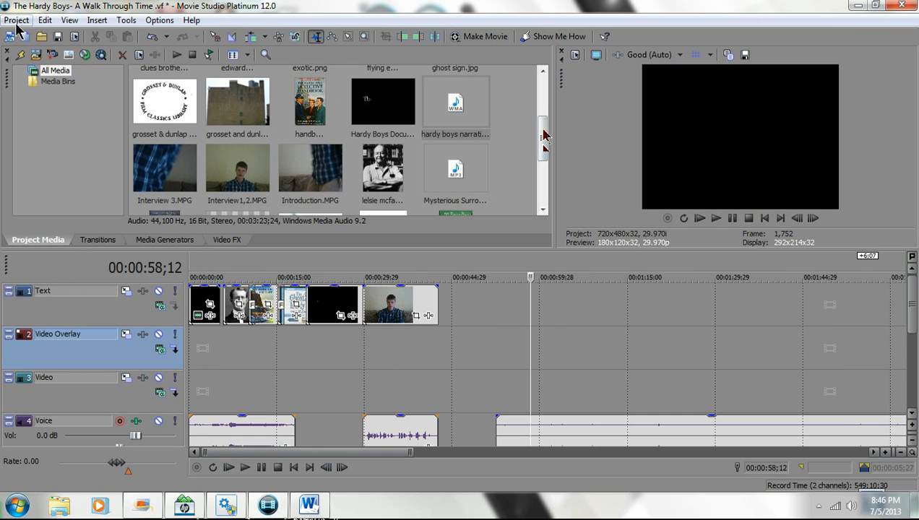
drag(575, 434, 517, 428)
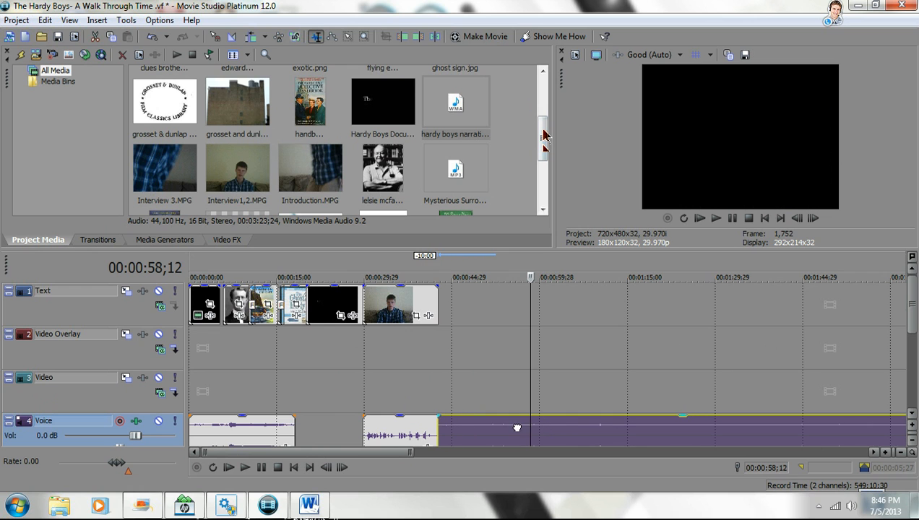
Step: Play the timeline from 00:00:39;08 across the join between the introduction clip and the narration audio
click(531, 363)
click(520, 362)
click(400, 362)
click(417, 362)
key(space)
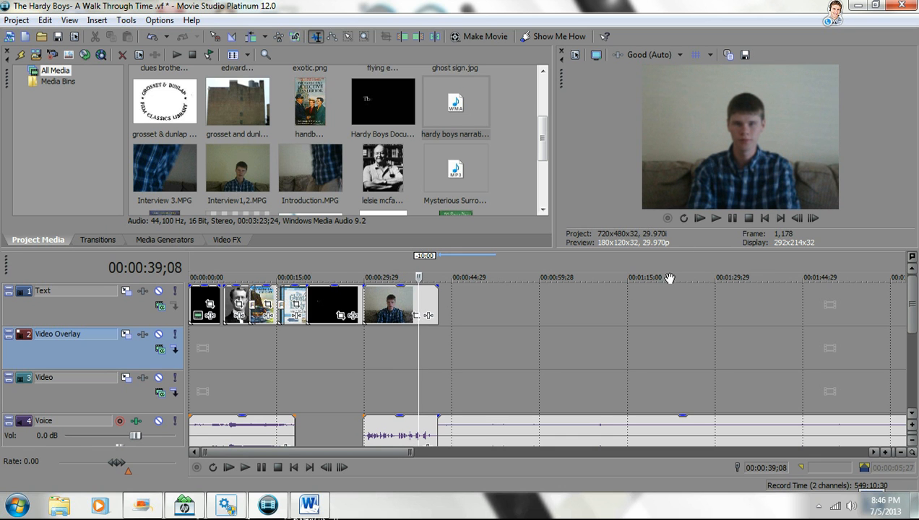
click(717, 219)
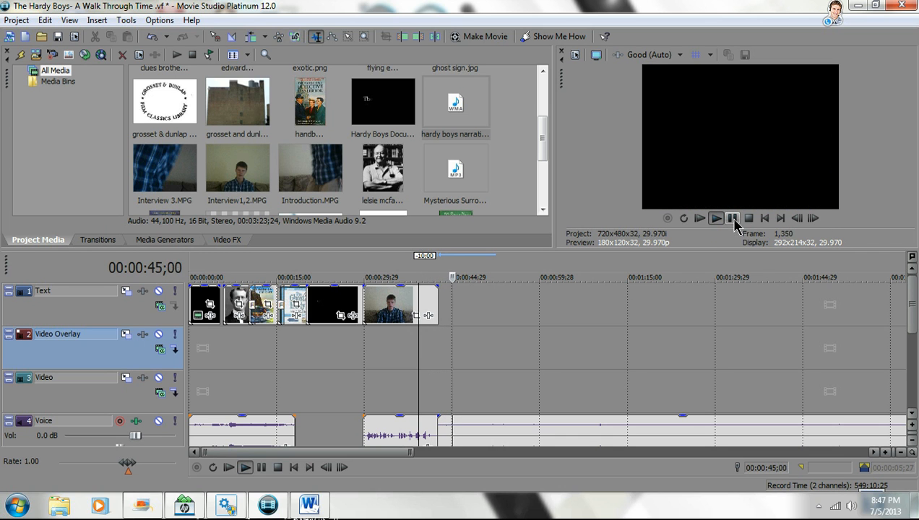
Step: Replay the narration from 00:00:42;04 and compare it with the first History paragraph in the Word script
click(732, 219)
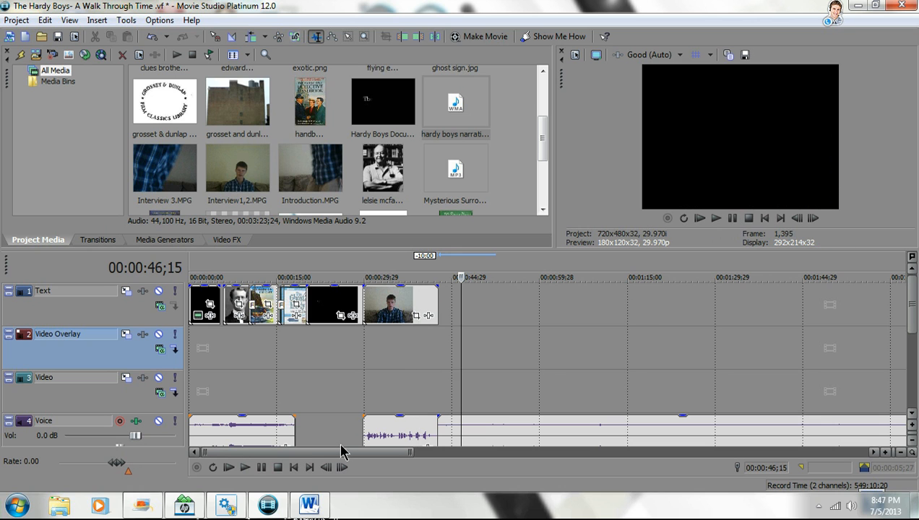
drag(459, 369, 435, 375)
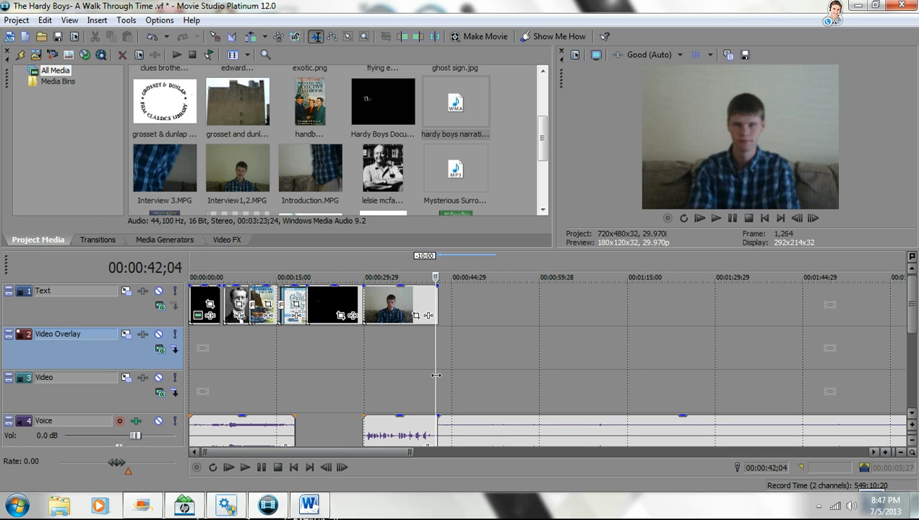
click(716, 218)
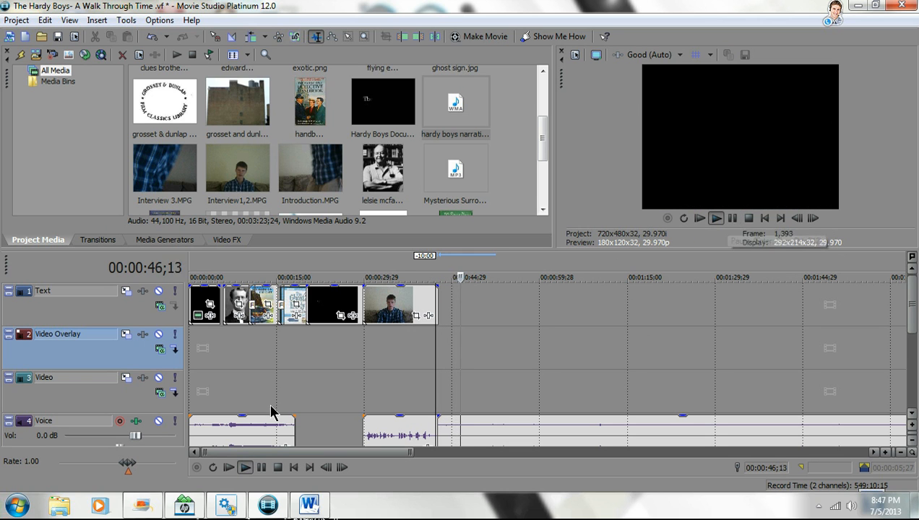
click(299, 511)
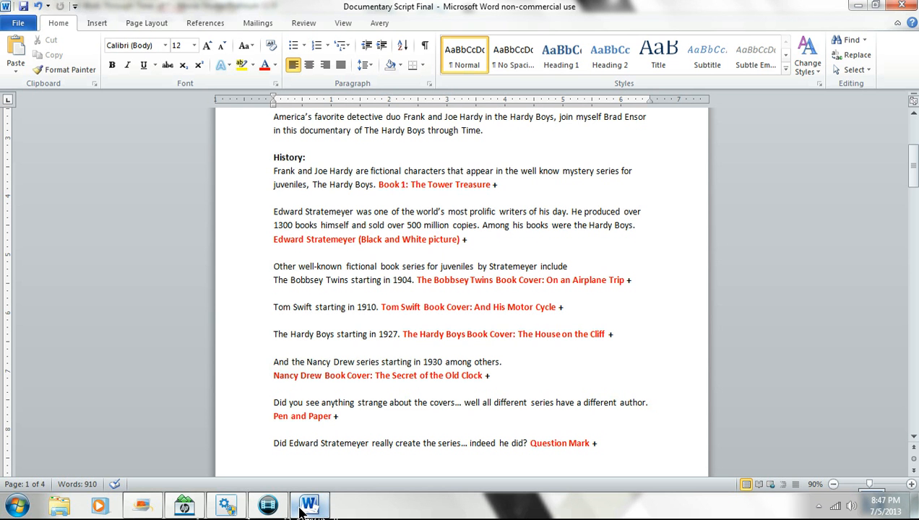
click(299, 510)
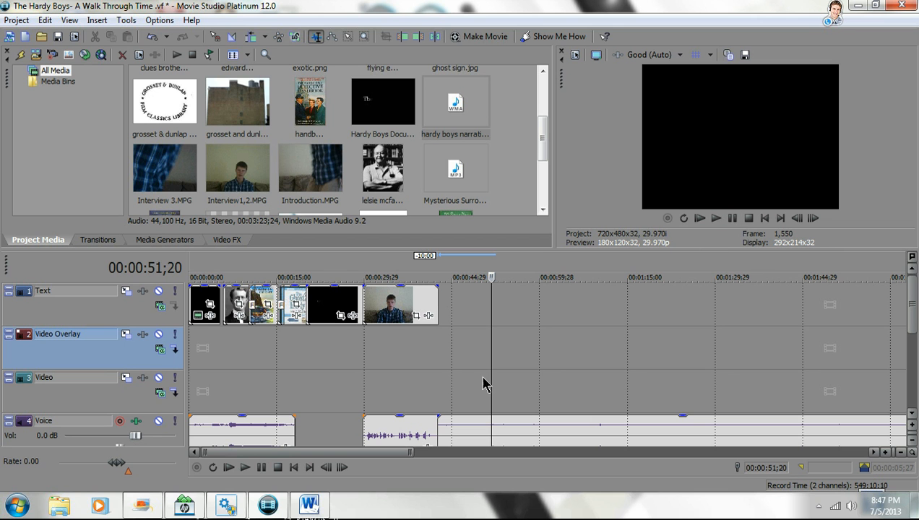
click(304, 508)
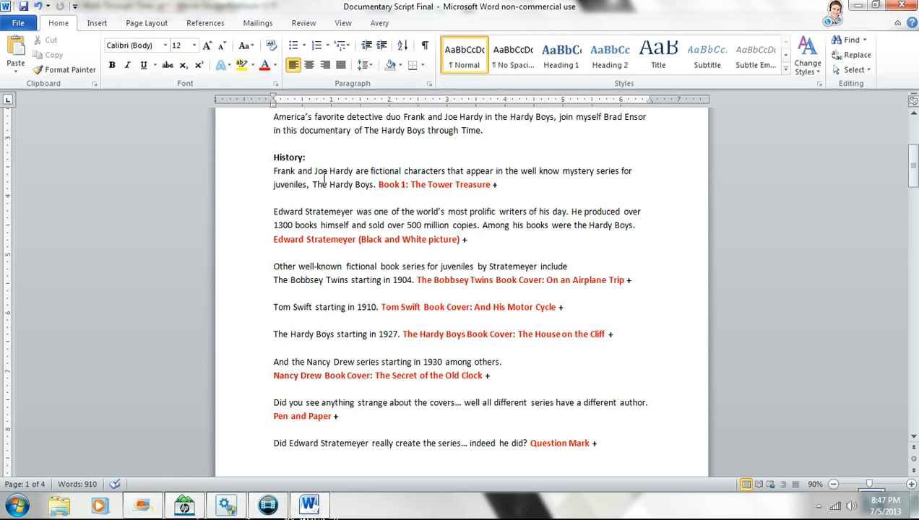
click(308, 508)
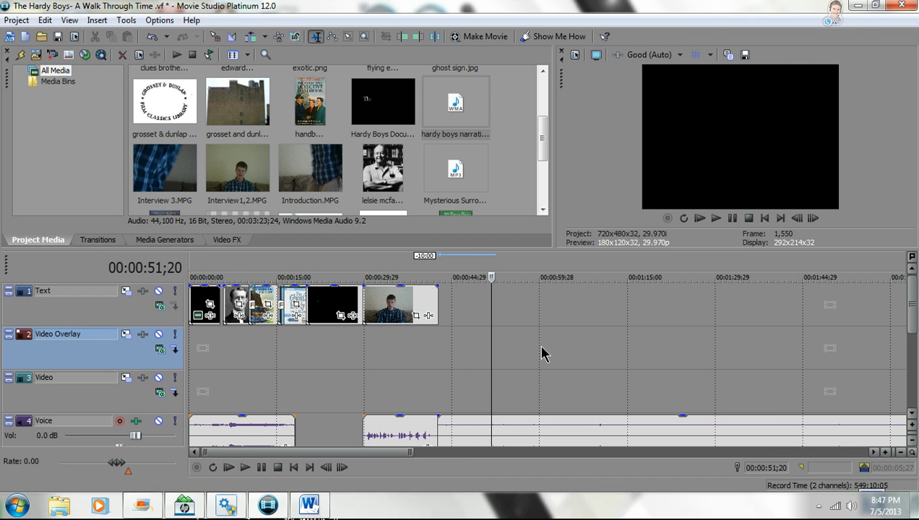
Step: Play from 00:00:50;08, pause at 00:00:50;29 where the first History passage ends, and check its picture cue in the Word script
click(482, 382)
click(716, 219)
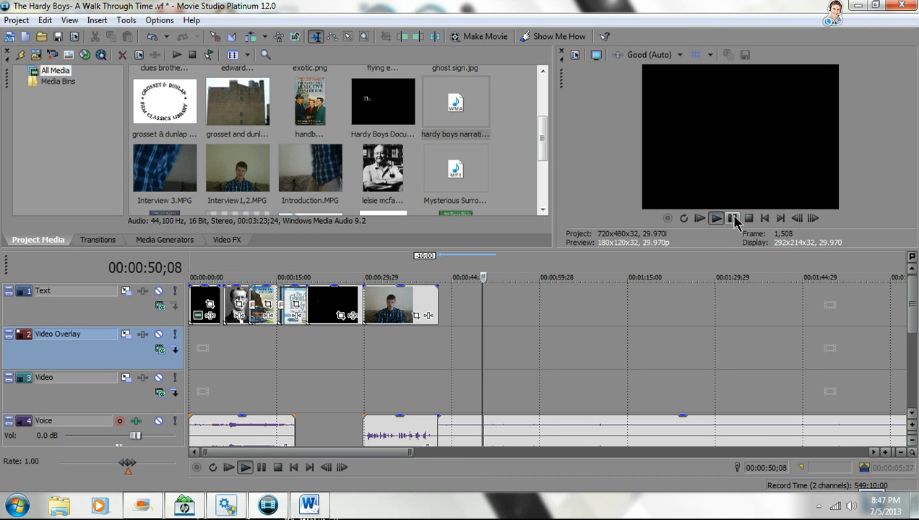
click(732, 218)
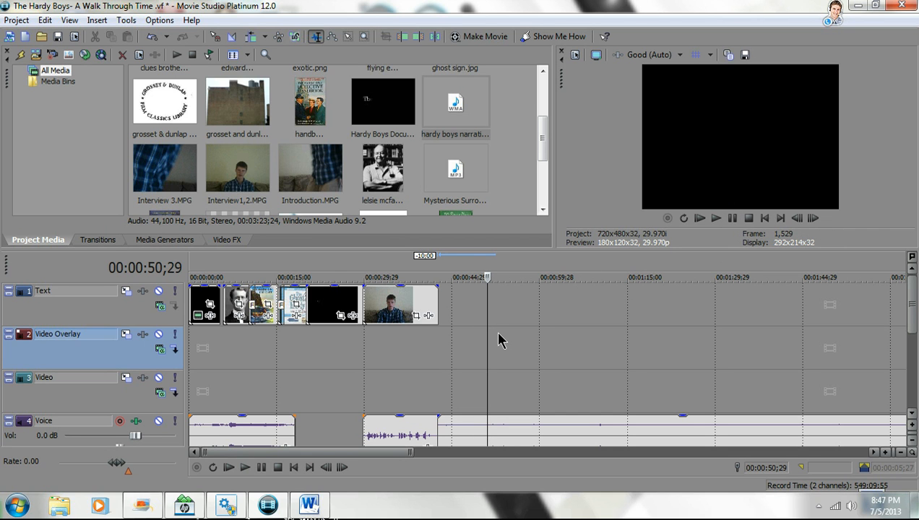
click(328, 510)
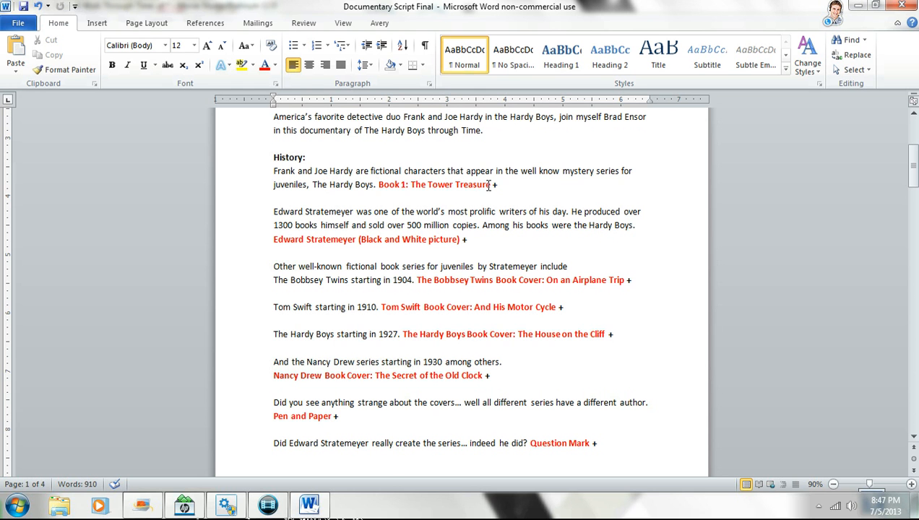
click(310, 505)
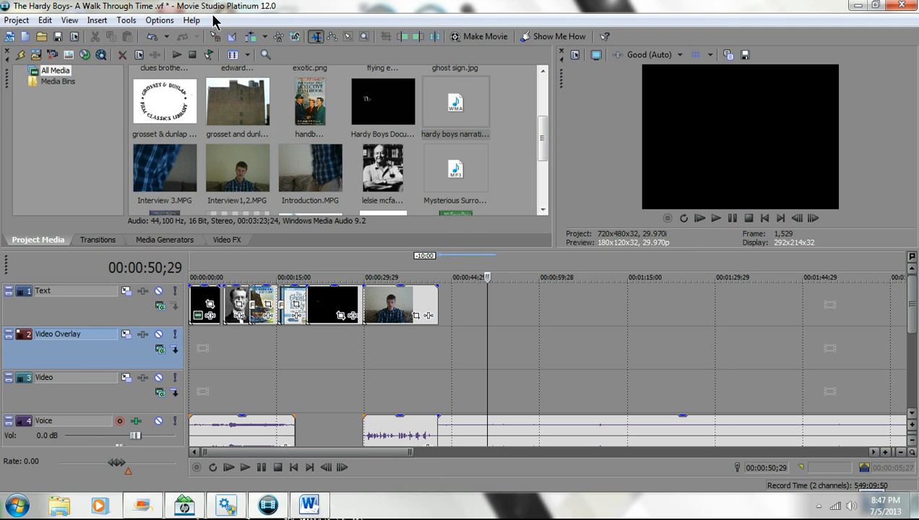
Step: Import the book 1 cover picture from the Hardy Boys Pictures folder of the Pictures library into the project media
click(16, 21)
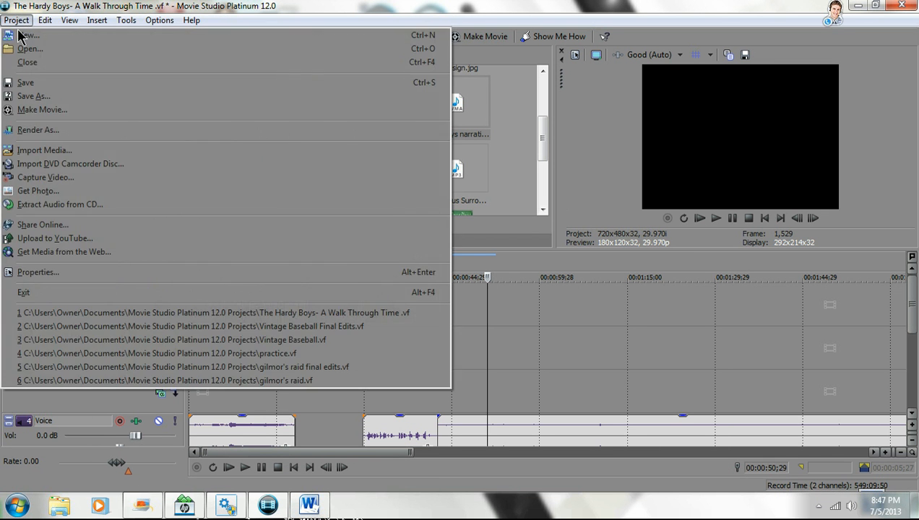
click(16, 150)
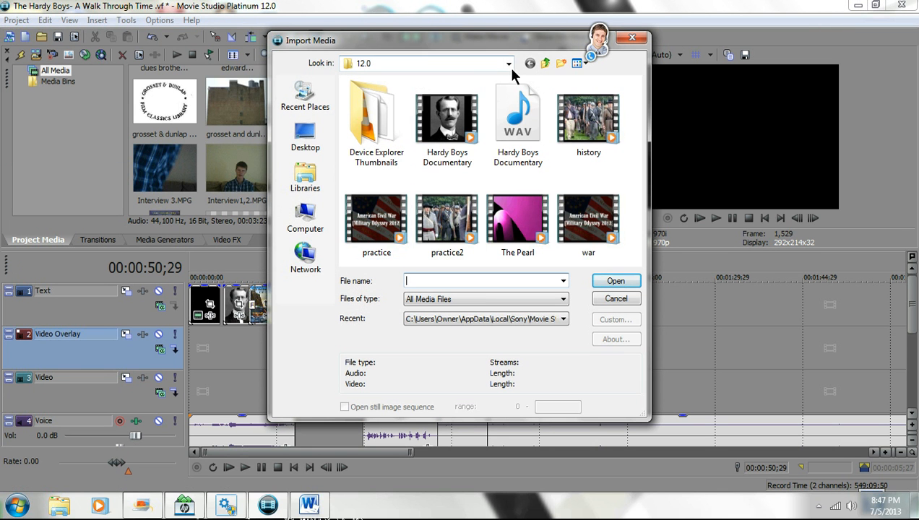
click(315, 167)
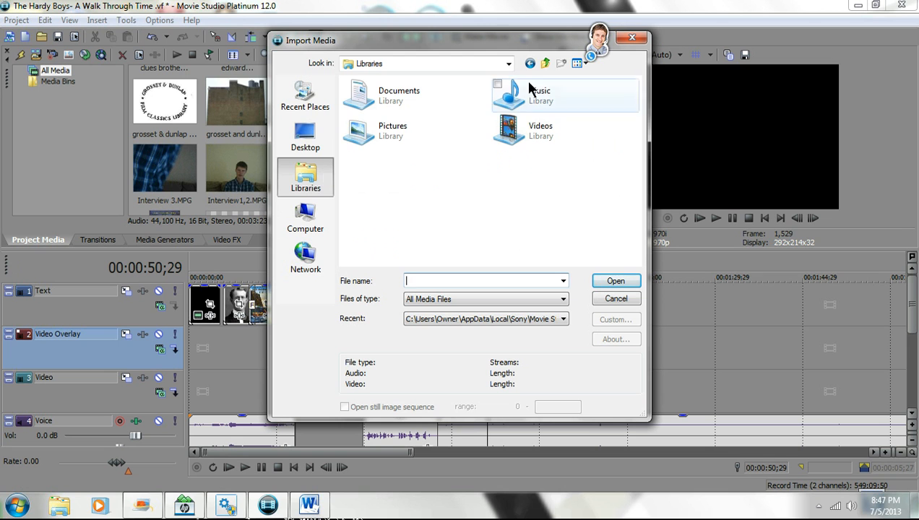
double_click(401, 139)
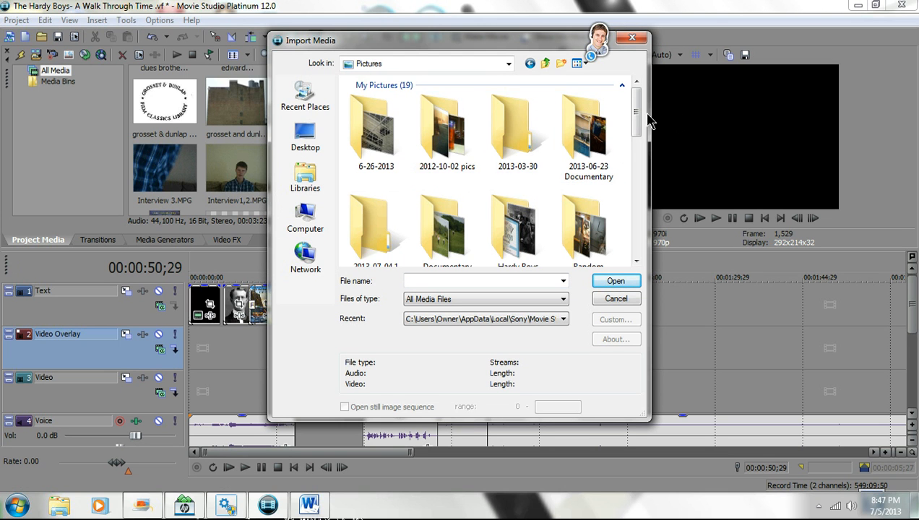
double_click(589, 134)
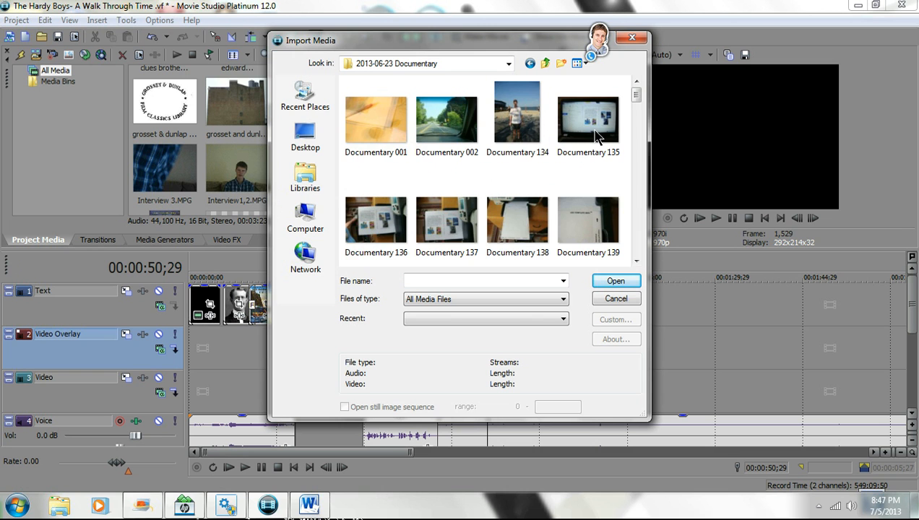
click(529, 63)
double_click(515, 224)
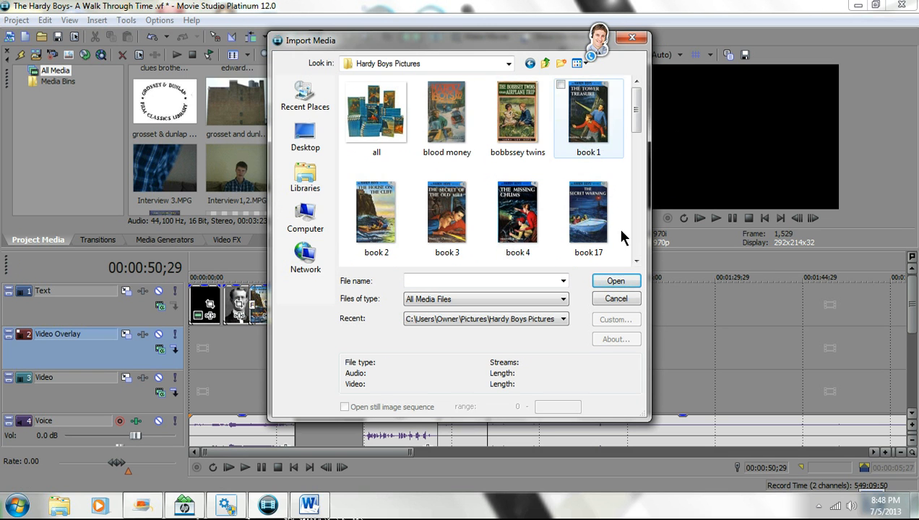
click(588, 137)
click(606, 280)
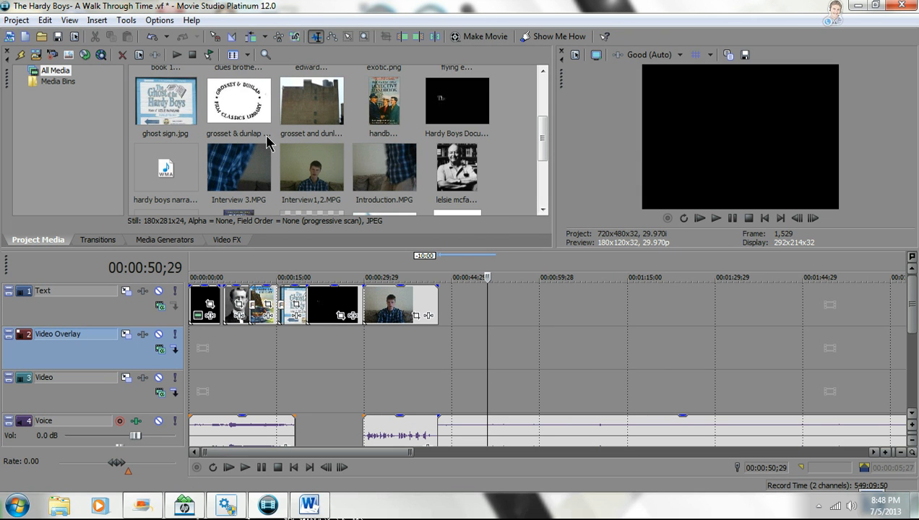
Step: Place book 1.jpg on the Text track directly after the introduction clip, extend it to 00:00:50;29, and play it from 00:00:42;22
drag(546, 143, 542, 64)
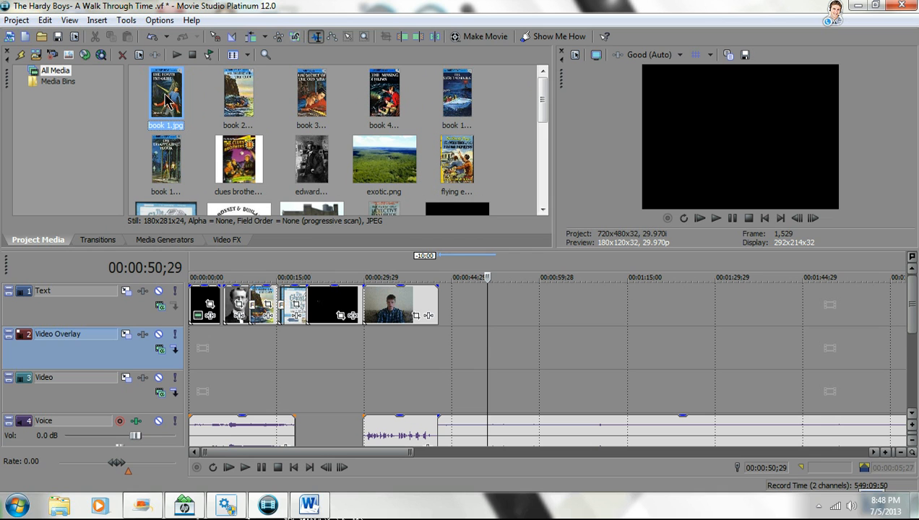
drag(469, 291, 488, 304)
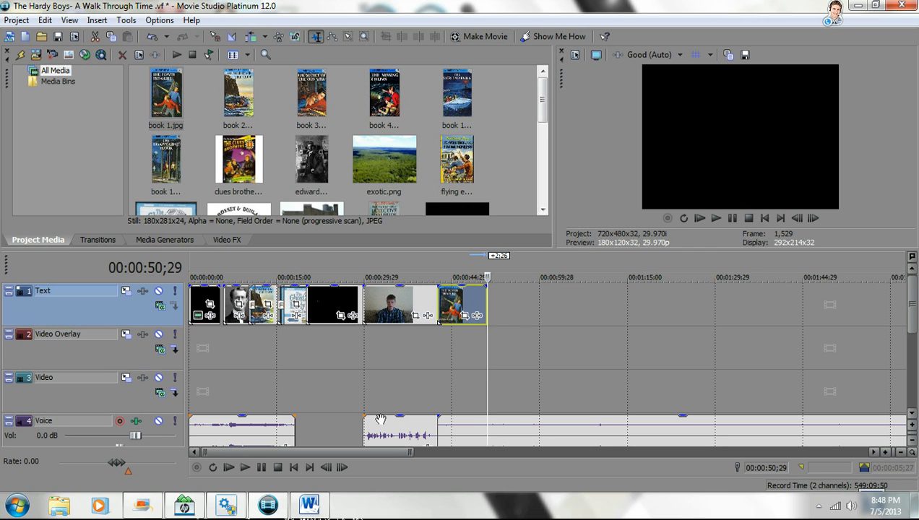
drag(484, 385, 439, 388)
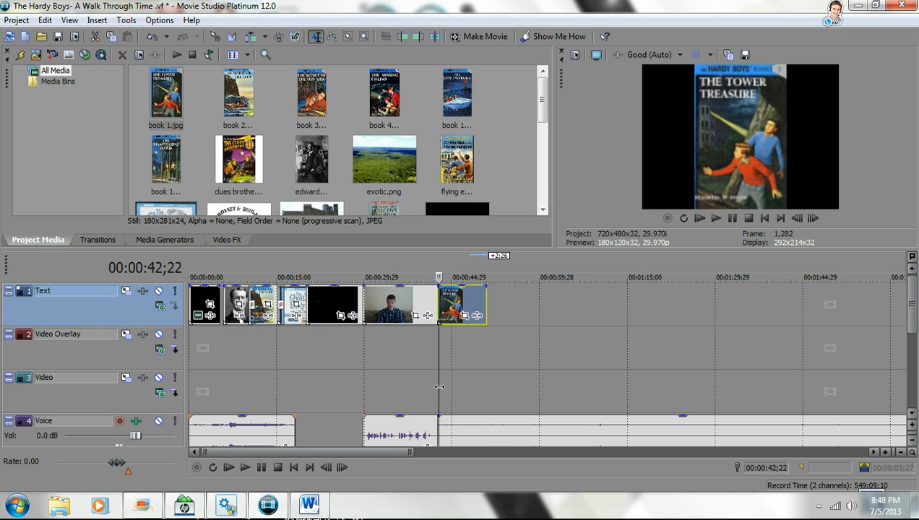
click(716, 219)
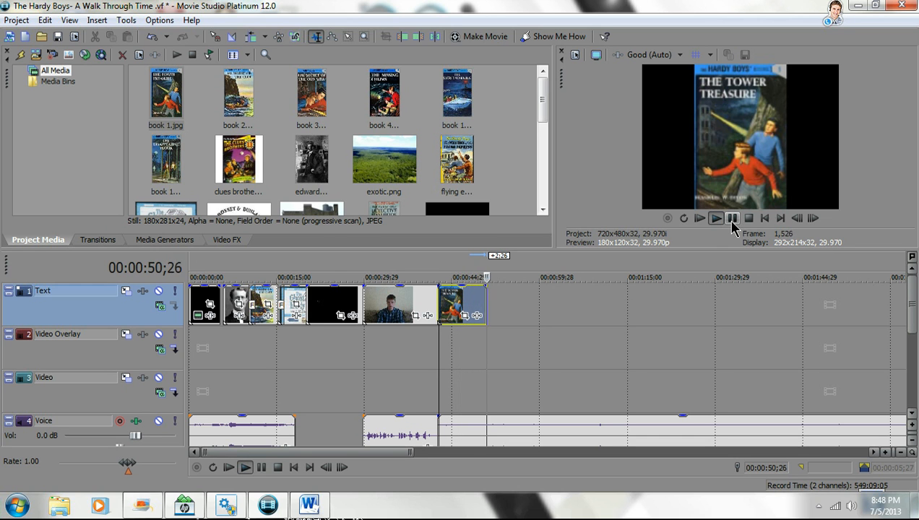
click(731, 220)
Step: Read the Edward Stratemeyer paragraph and cue in the Word script, playing its narration and pausing at 00:01:04;03
click(308, 505)
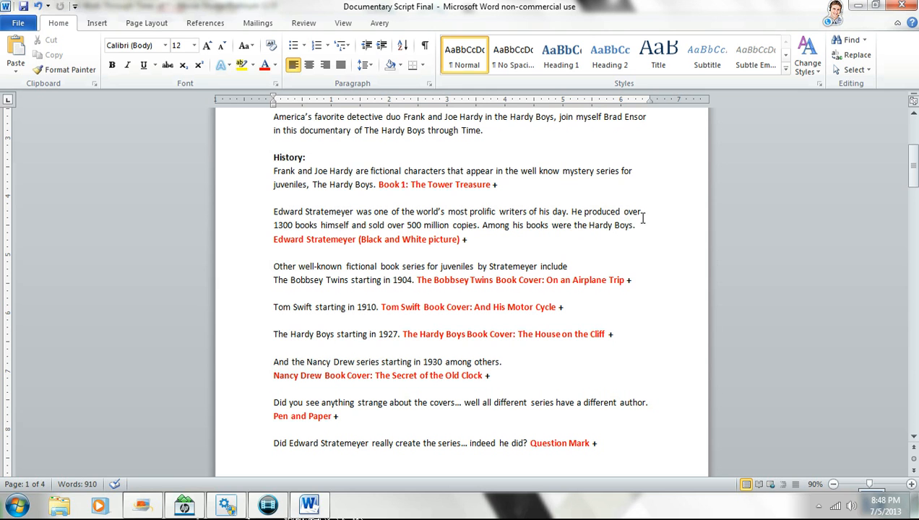
click(267, 504)
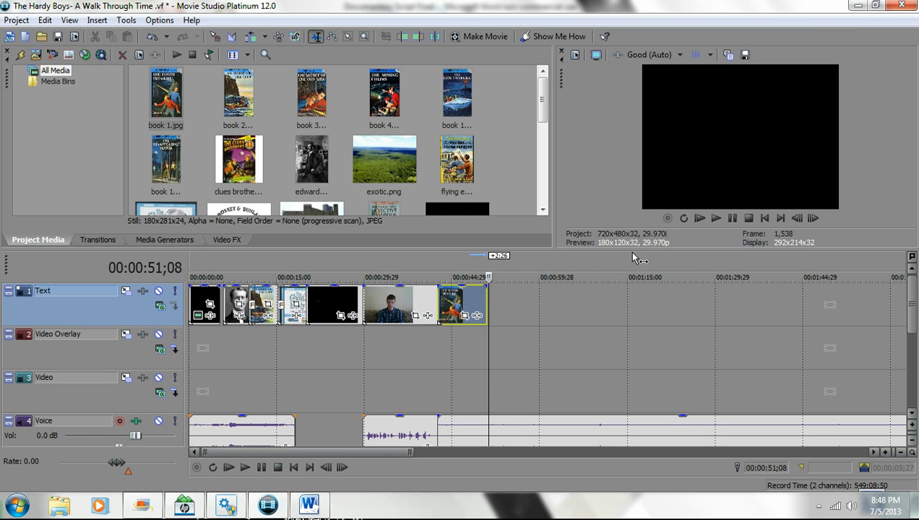
click(732, 219)
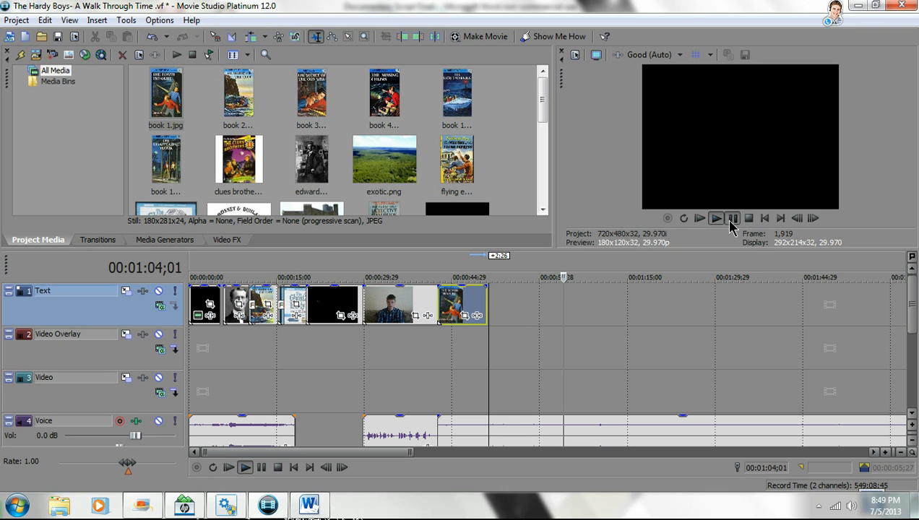
click(731, 219)
click(318, 505)
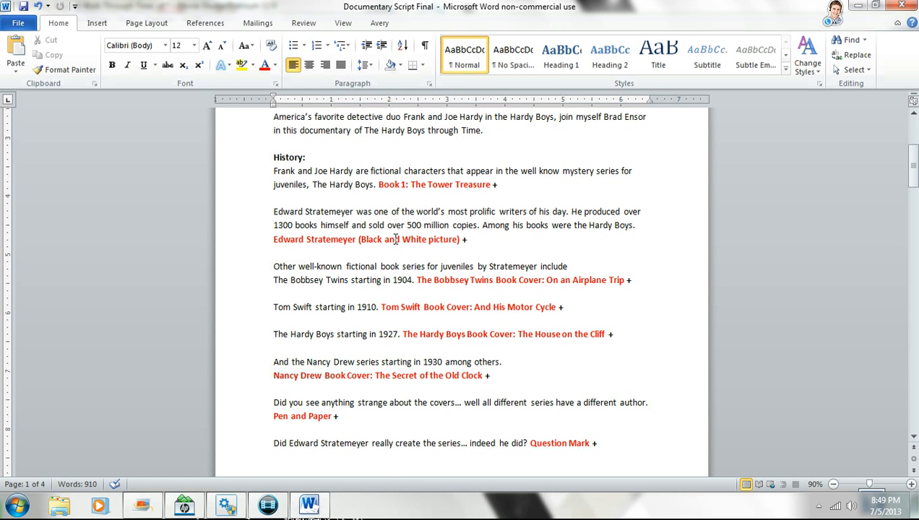
click(309, 504)
Step: Place edward stratemeyer.jpg on the Text track directly after the book 1 cover and extend it to 00:01:04;03
drag(544, 103, 543, 118)
click(312, 129)
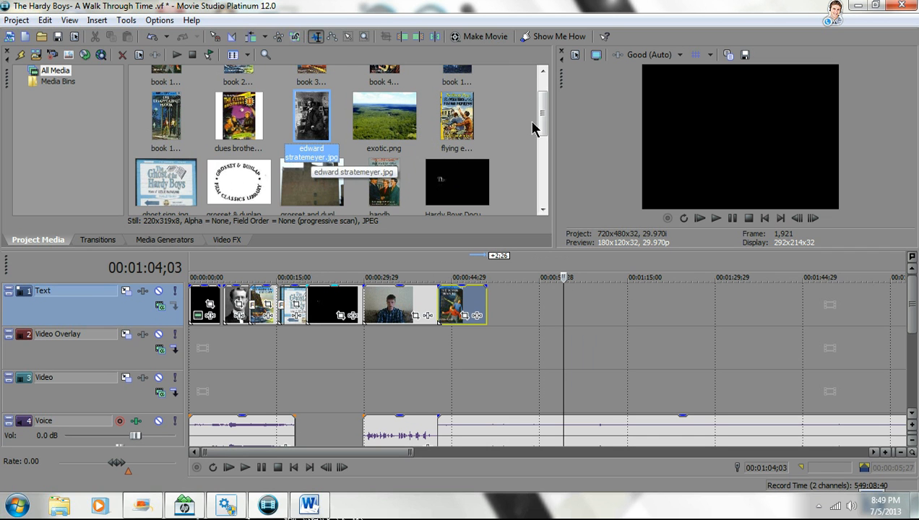
drag(546, 107, 535, 197)
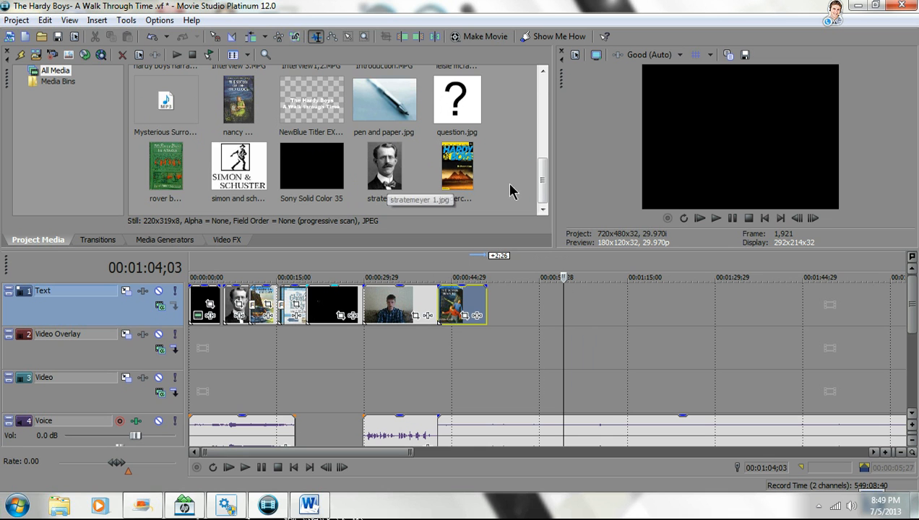
drag(546, 183, 544, 105)
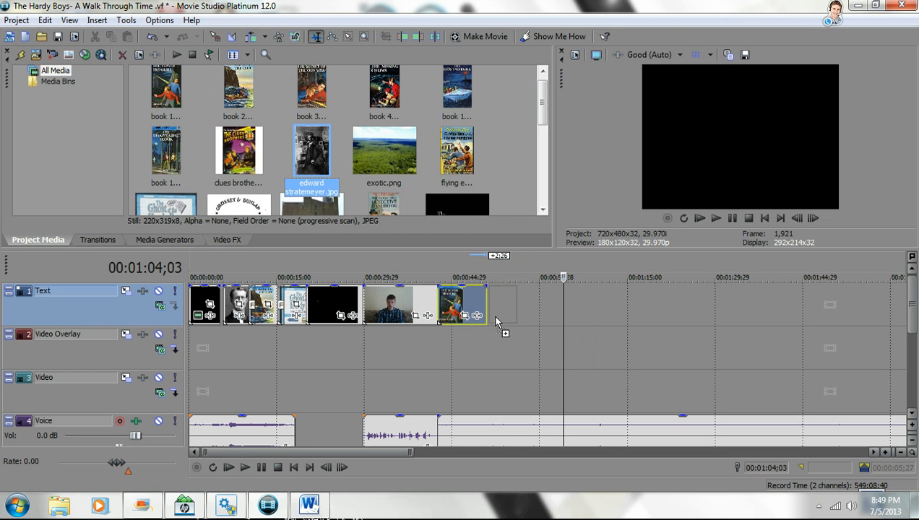
drag(493, 316, 562, 298)
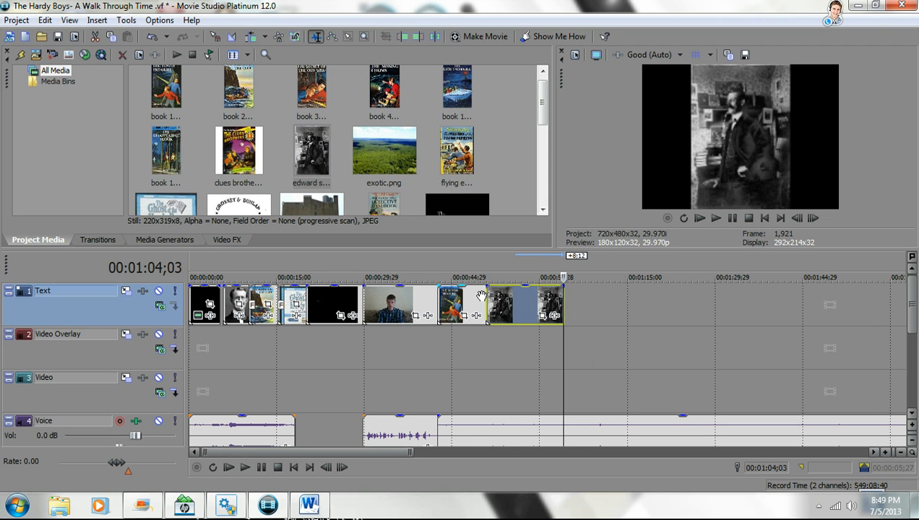
Step: Check The Bobbsey Twins cue in the Word script, then play the narration from 00:01:04;03 and stop at 00:01:12;26
click(309, 506)
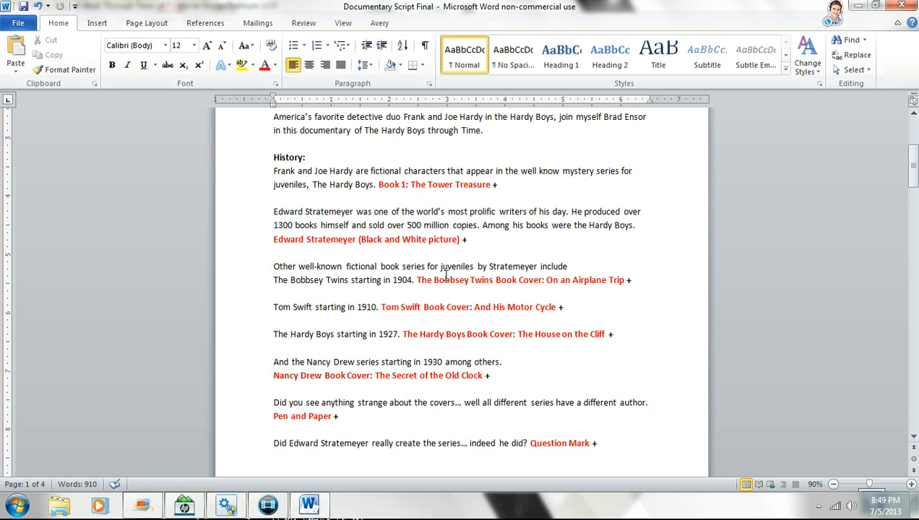
click(308, 505)
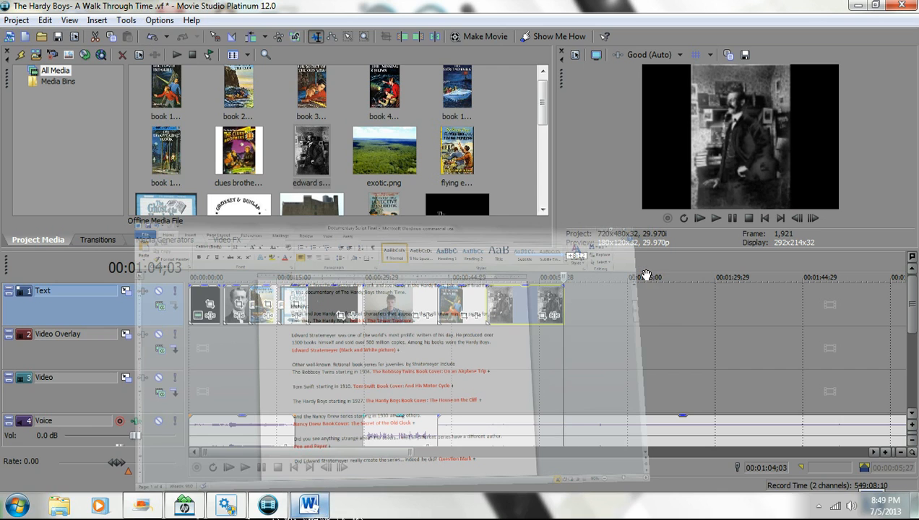
click(722, 219)
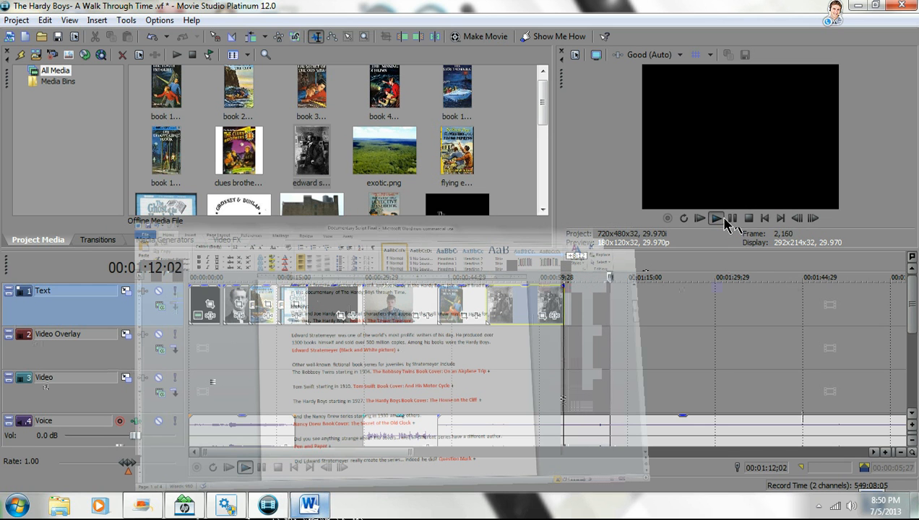
click(725, 219)
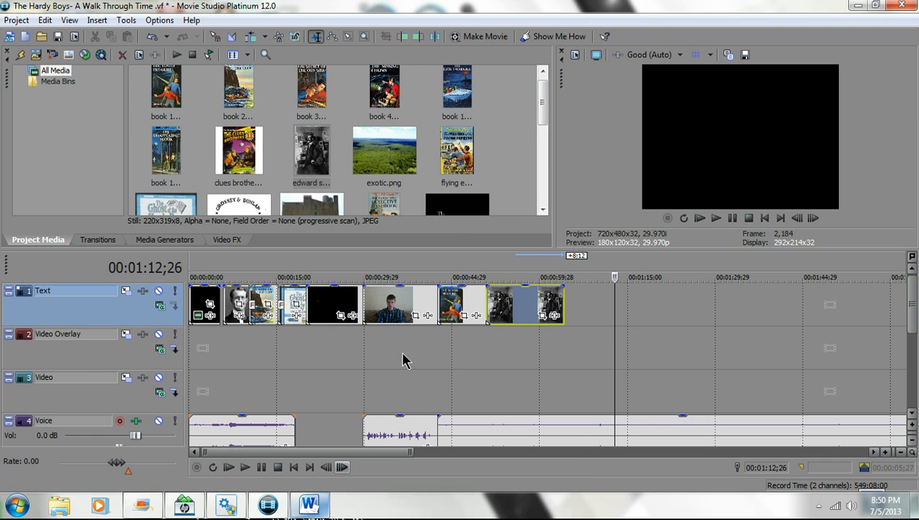
Step: Look through the project media for The Bobbsey Twins cover picture and move the playhead to 00:00:19;00
drag(543, 108, 544, 190)
click(181, 180)
drag(543, 182, 545, 141)
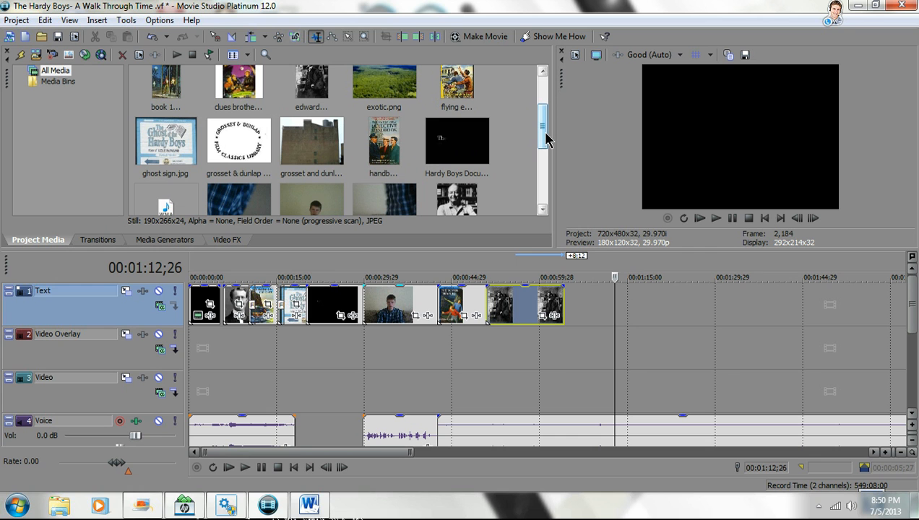
click(300, 391)
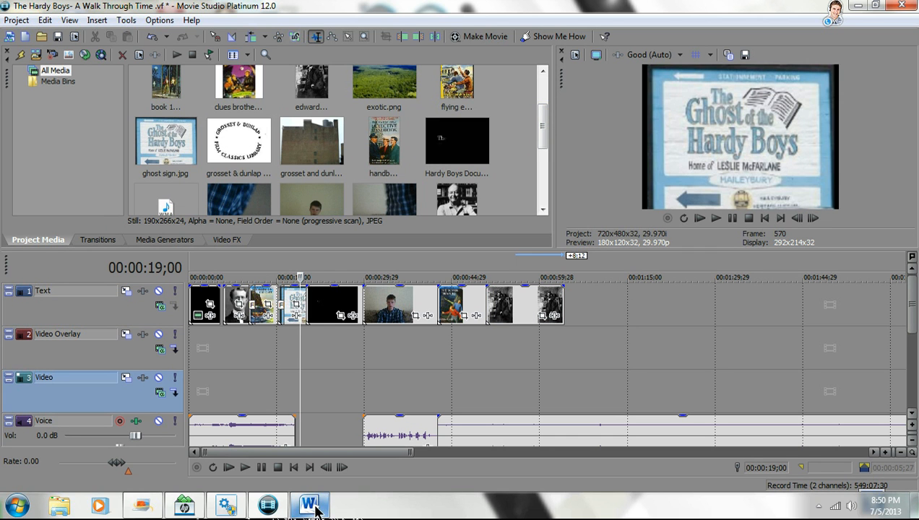